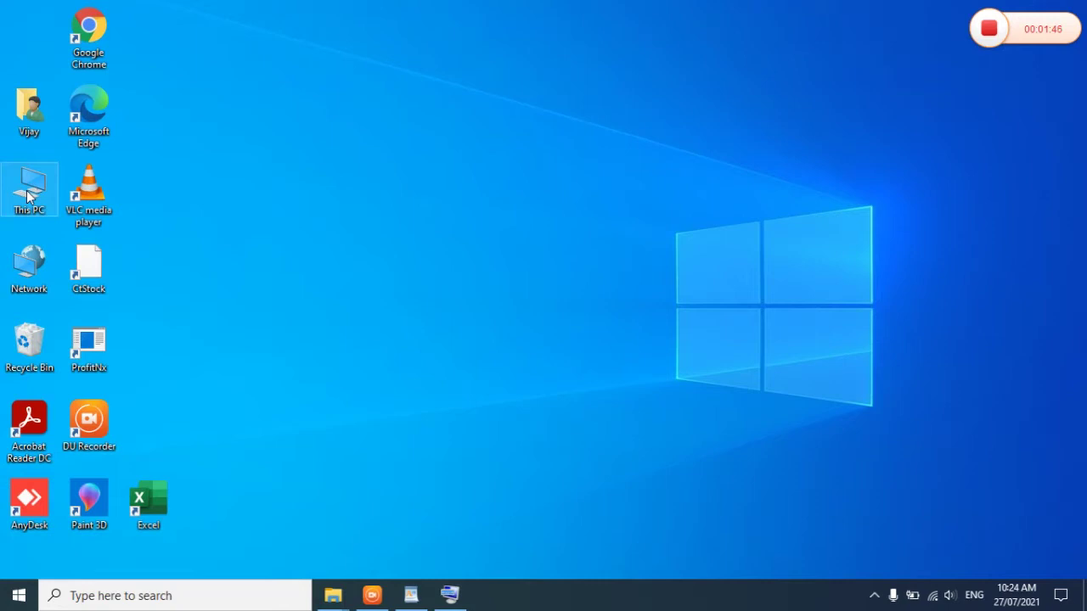
Open This PC in a maximized window and select Local Disk (C:)
{"action": "double_click", "coordinate": [29, 187]}
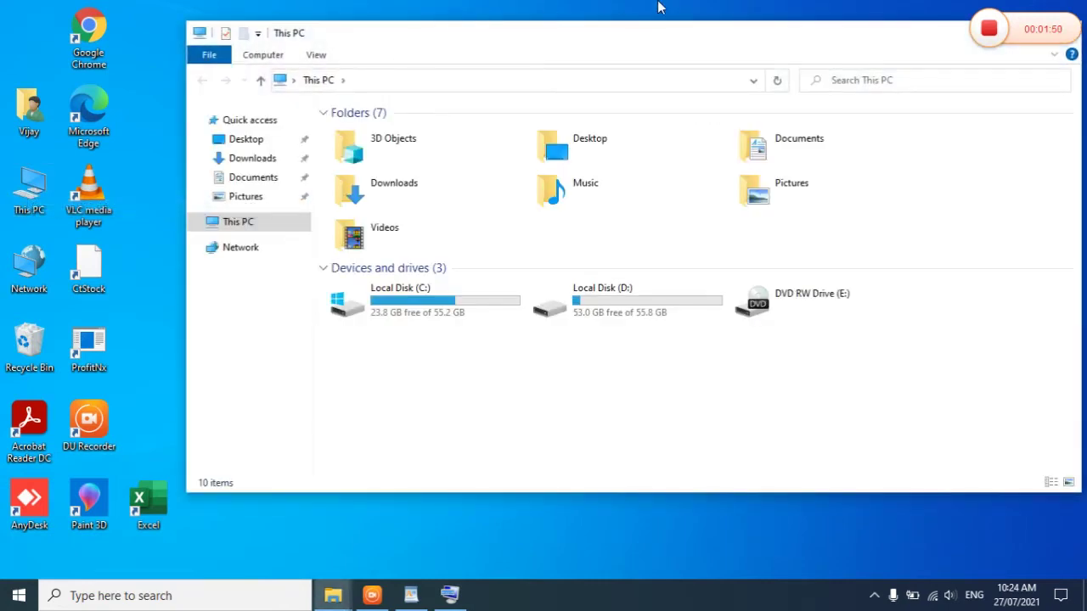
{"action": "left_click_drag", "start_coordinate": [856, 31], "coordinate": [788, 57]}
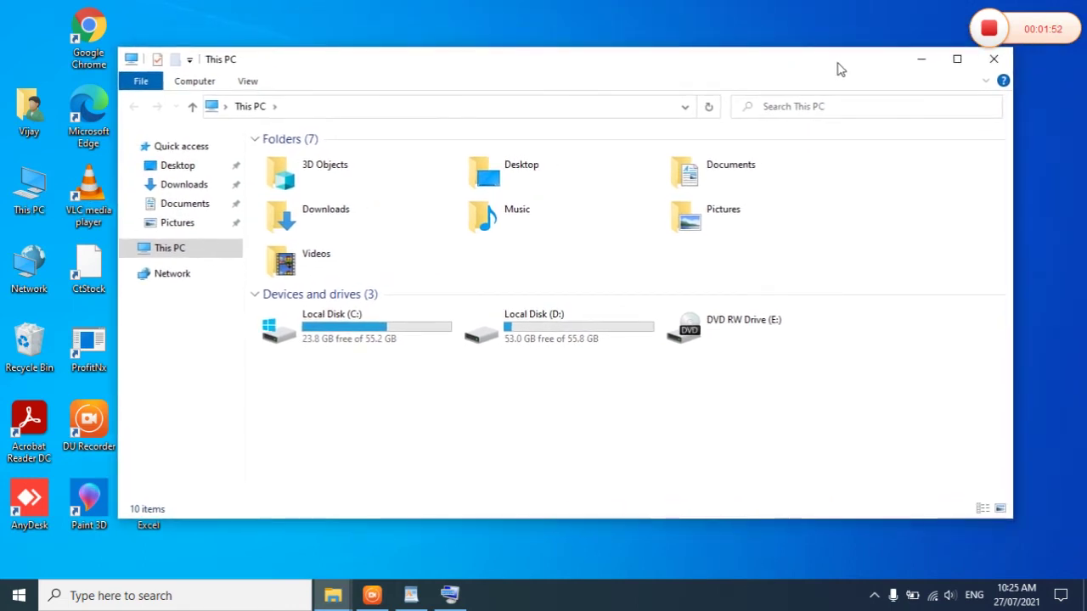
{"action": "left_click", "coordinate": [957, 59]}
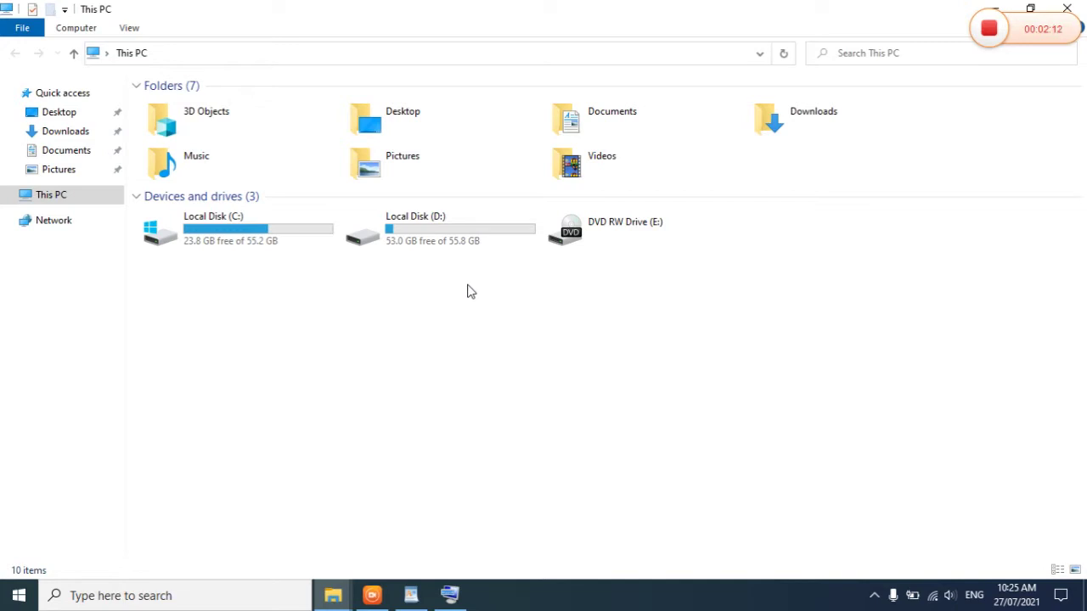
{"action": "left_click", "coordinate": [255, 238]}
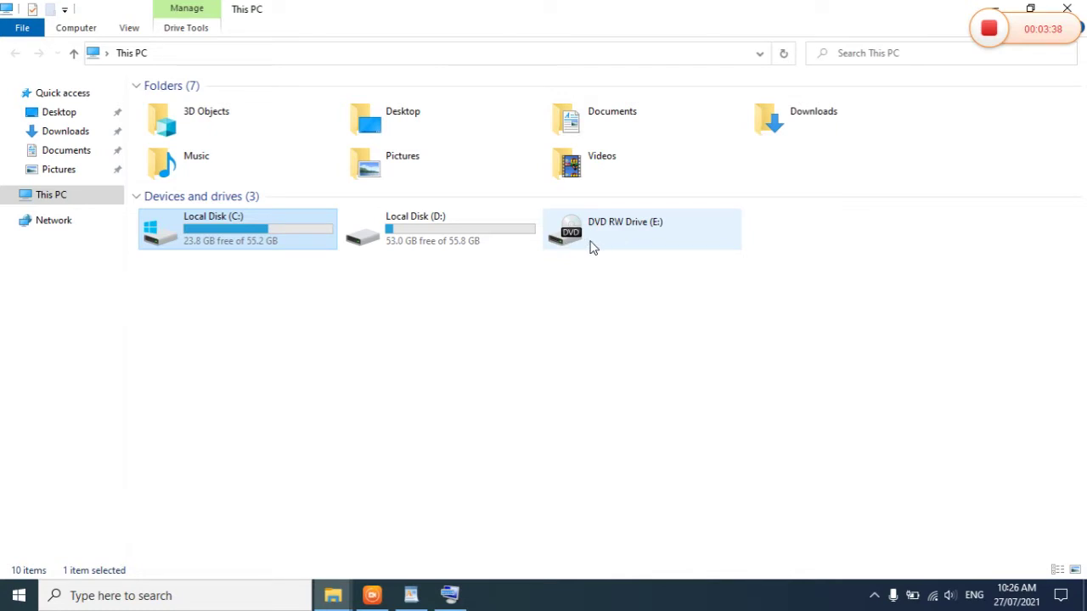
View the STD 1 folder on Local Disk (D:), cancelling the stray move operation, and return to This PC
{"action": "mouse_move", "coordinate": [431, 237]}
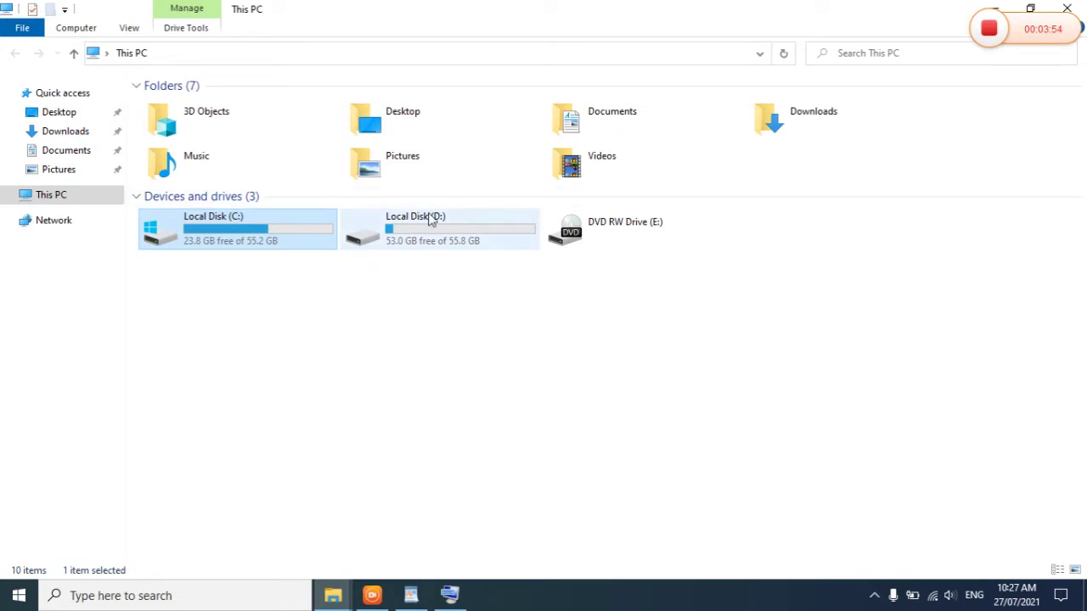
{"action": "double_click", "coordinate": [440, 245]}
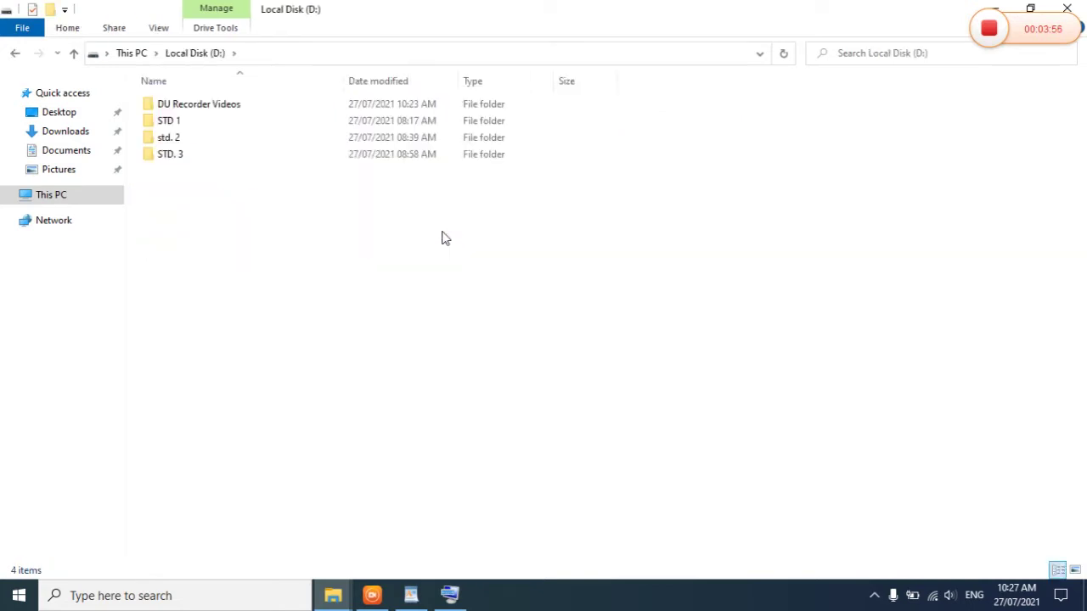
{"action": "left_click", "coordinate": [223, 125]}
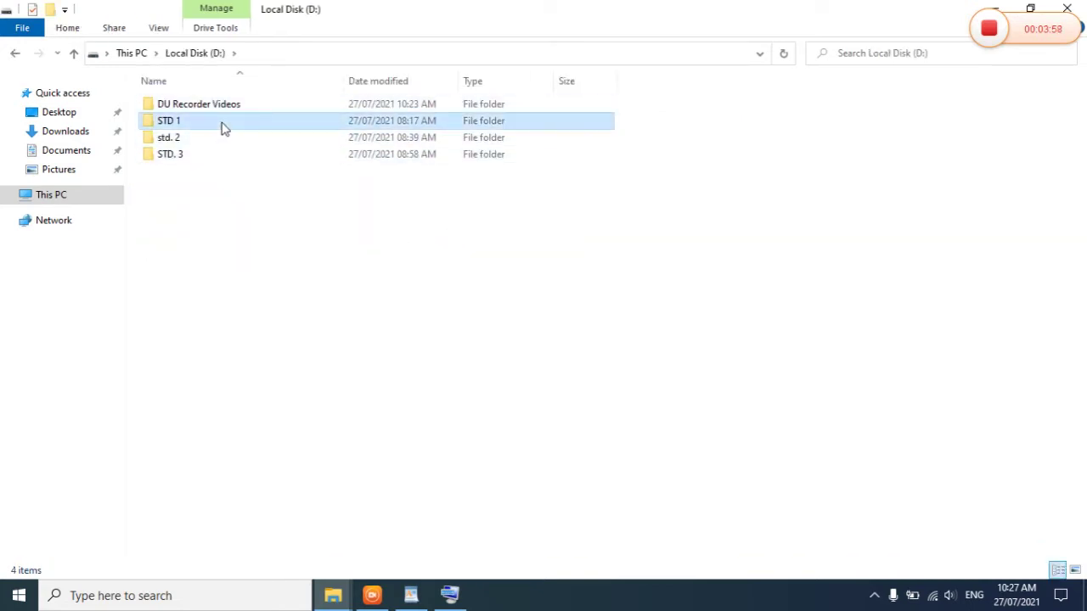
{"action": "double_click", "coordinate": [229, 128]}
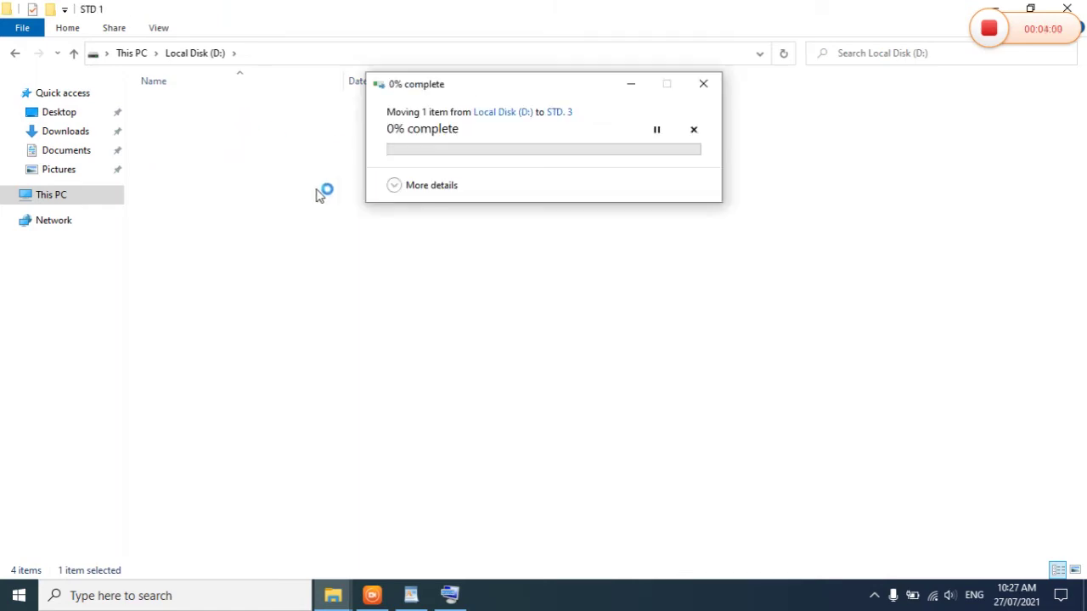
{"action": "left_click", "coordinate": [703, 83]}
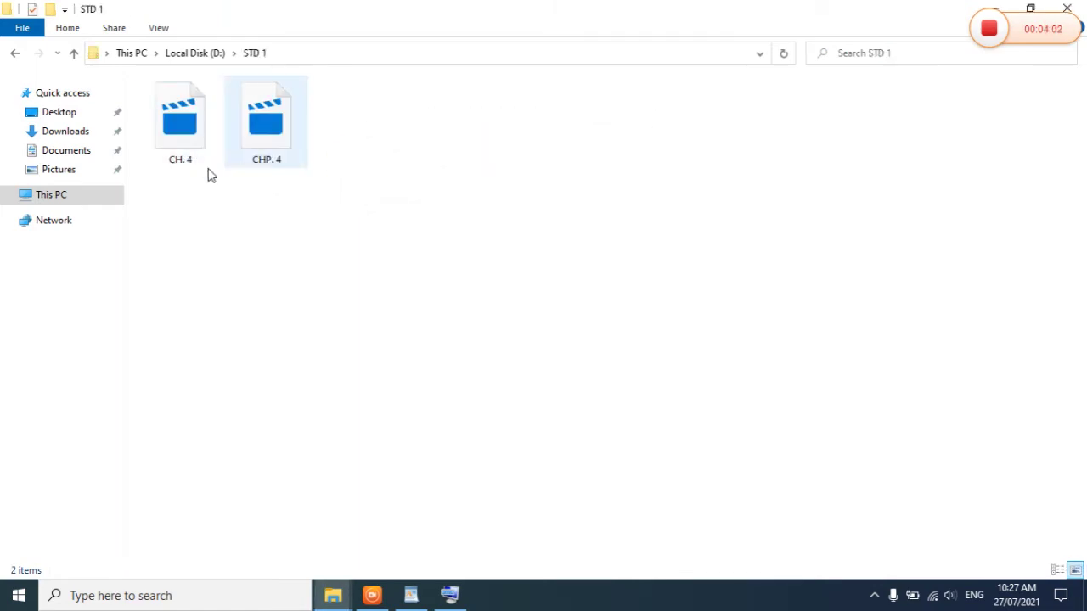
{"action": "left_click", "coordinate": [14, 53]}
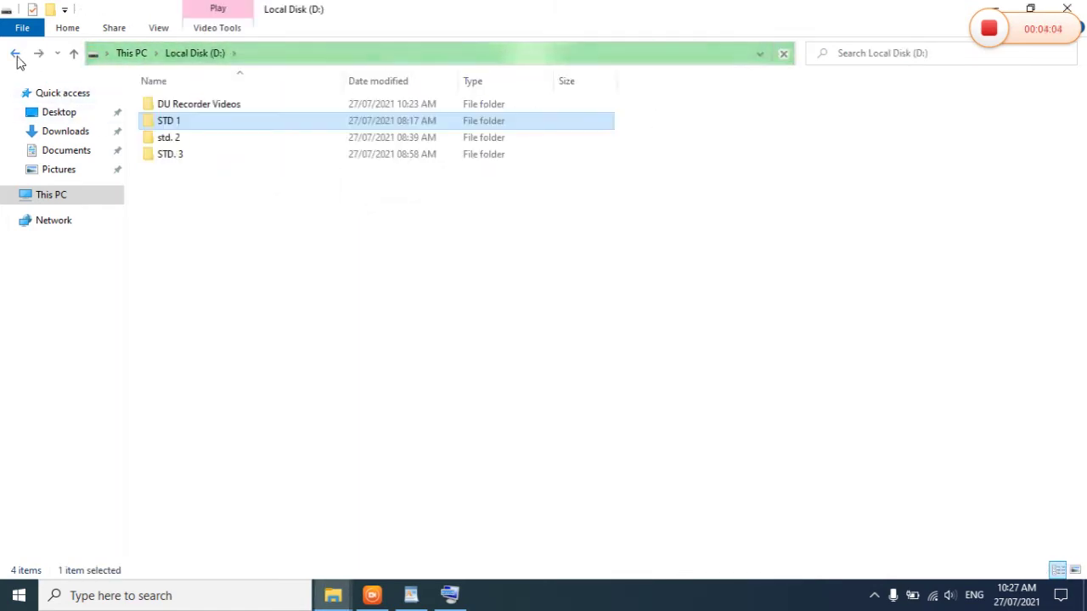
{"action": "left_click", "coordinate": [15, 54]}
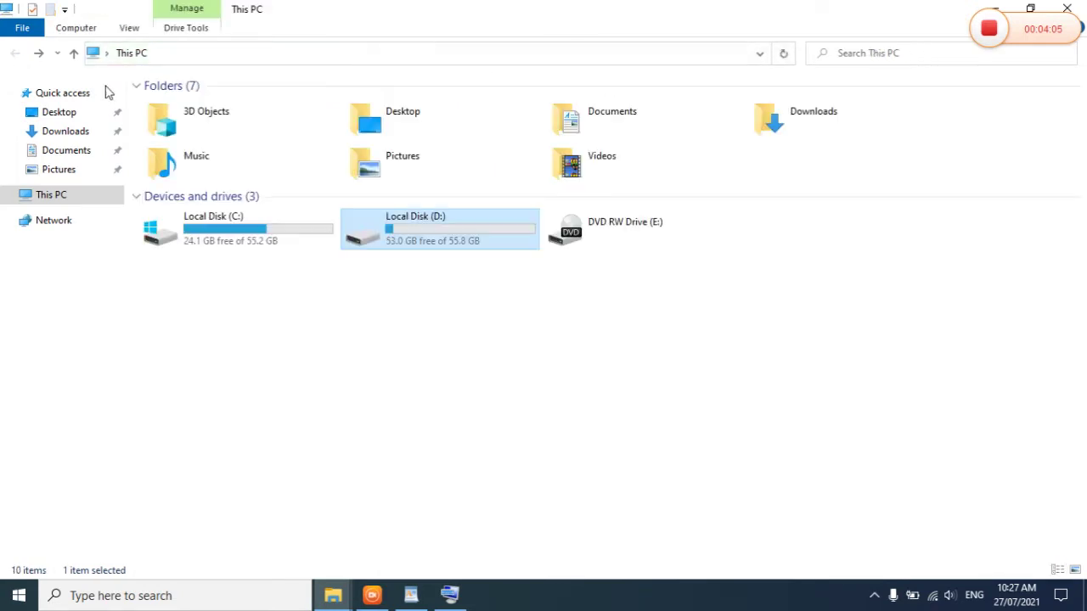
Browse Local Disk (C:) through Program Files and Common Files down to the microsoft shared folder
{"action": "left_click", "coordinate": [242, 236]}
{"action": "double_click", "coordinate": [242, 236]}
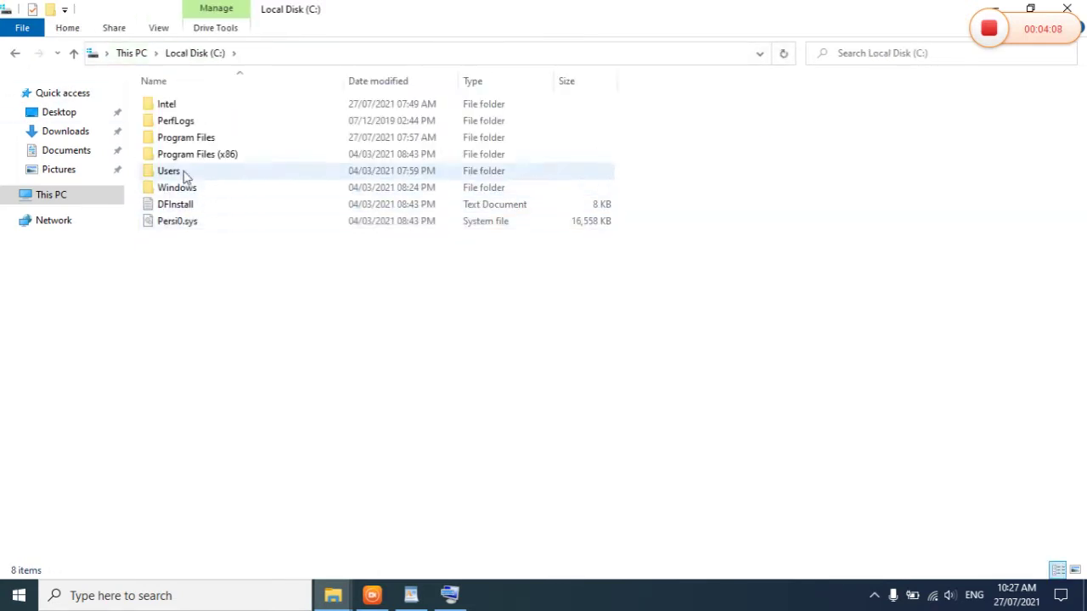
{"action": "double_click", "coordinate": [187, 143]}
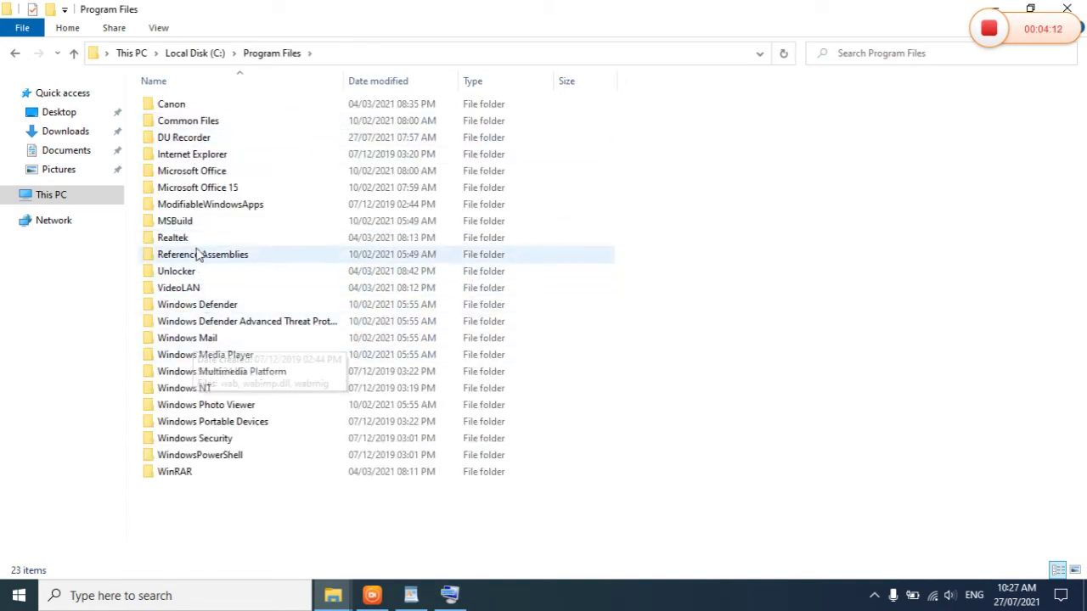
{"action": "double_click", "coordinate": [201, 124]}
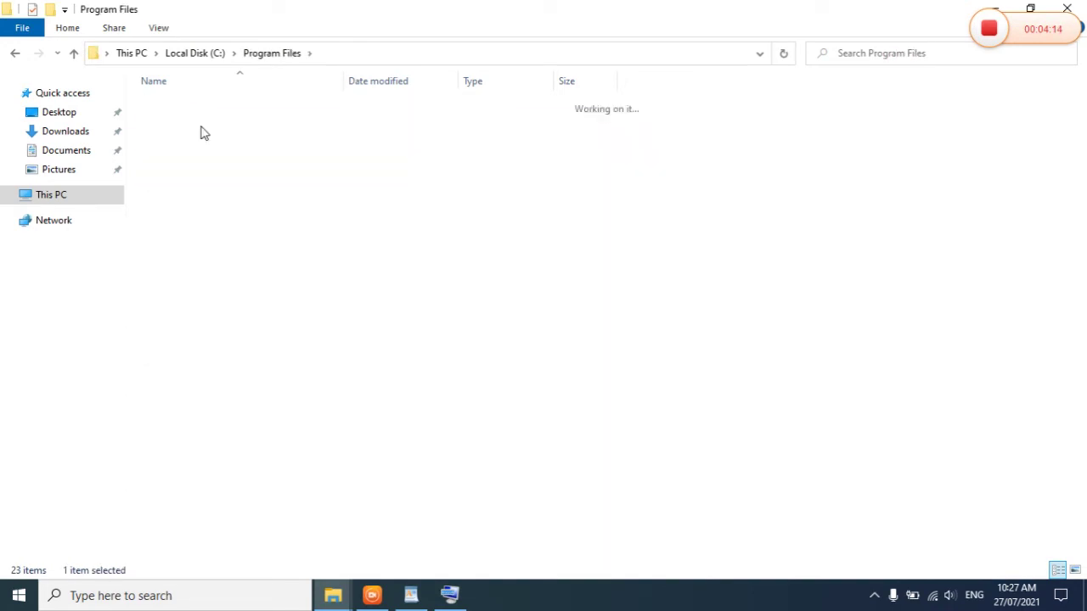
{"action": "double_click", "coordinate": [192, 121]}
{"action": "left_click", "coordinate": [191, 121]}
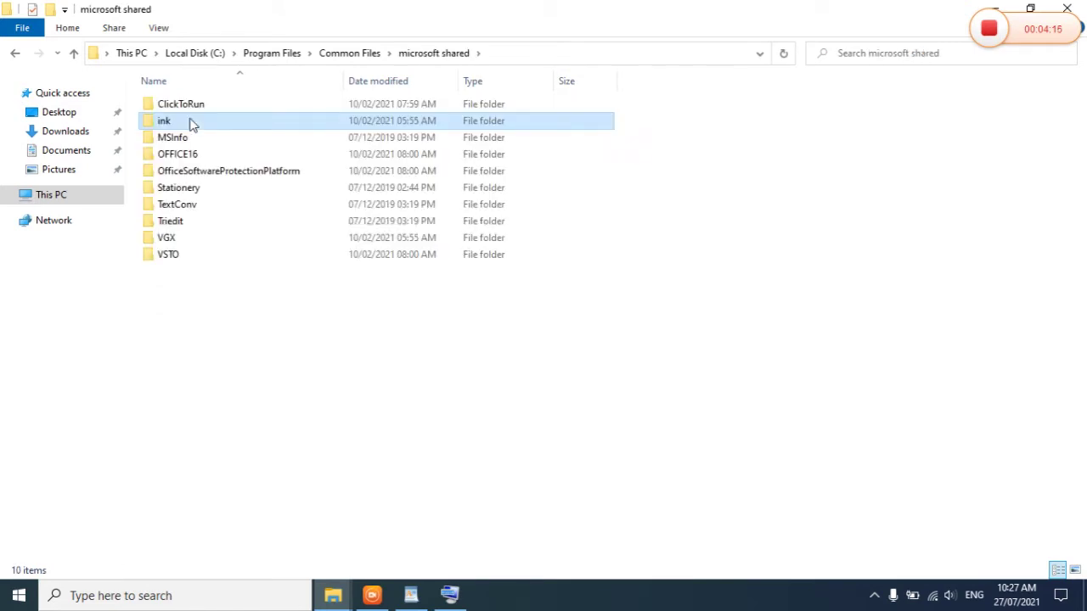
Go back to This PC, view the folders on Local Disk (D:), and return to the drive overview
{"action": "left_click", "coordinate": [15, 56]}
{"action": "left_click", "coordinate": [15, 56]}
{"action": "left_click", "coordinate": [15, 56]}
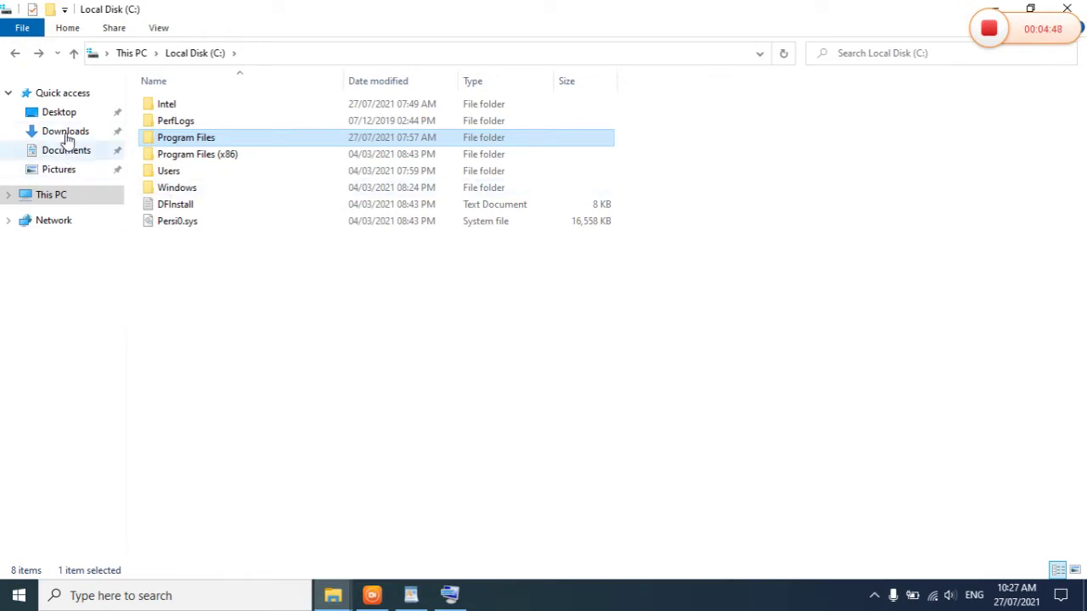
{"action": "left_click", "coordinate": [14, 53]}
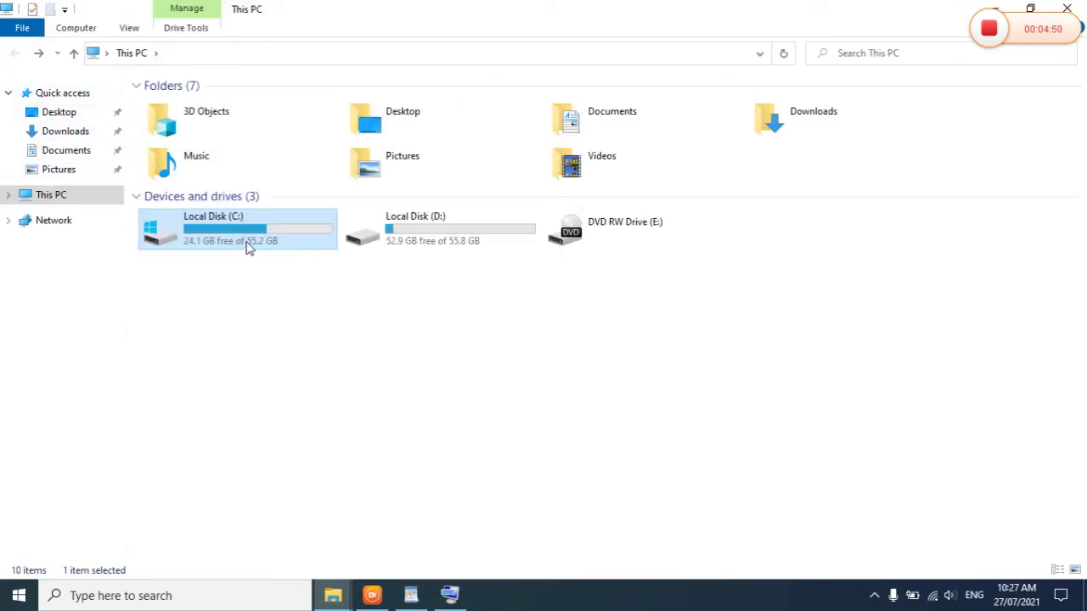
{"action": "double_click", "coordinate": [404, 240]}
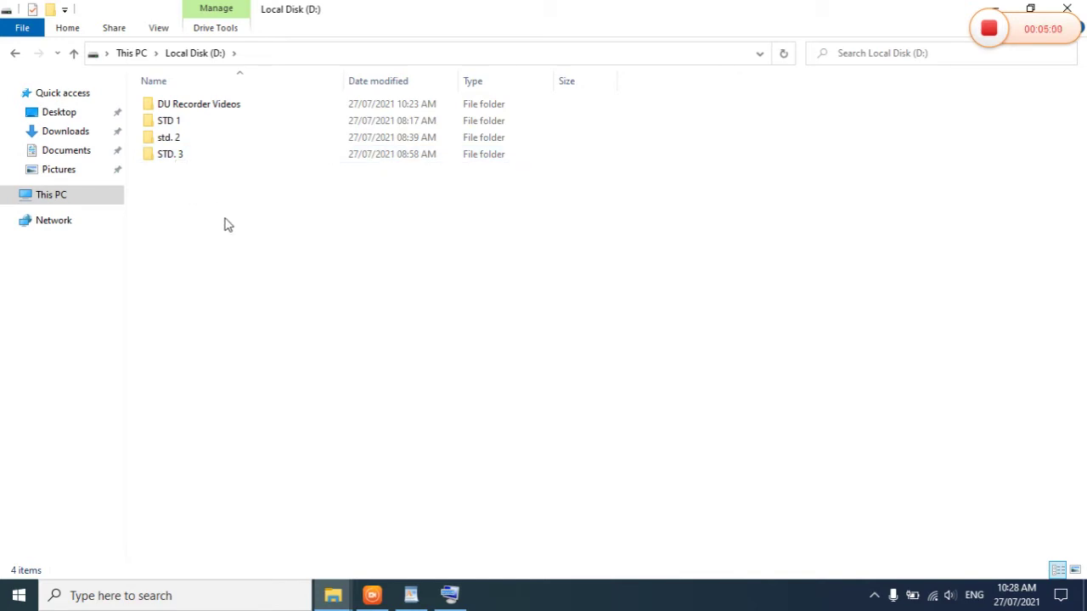
{"action": "left_click", "coordinate": [16, 54]}
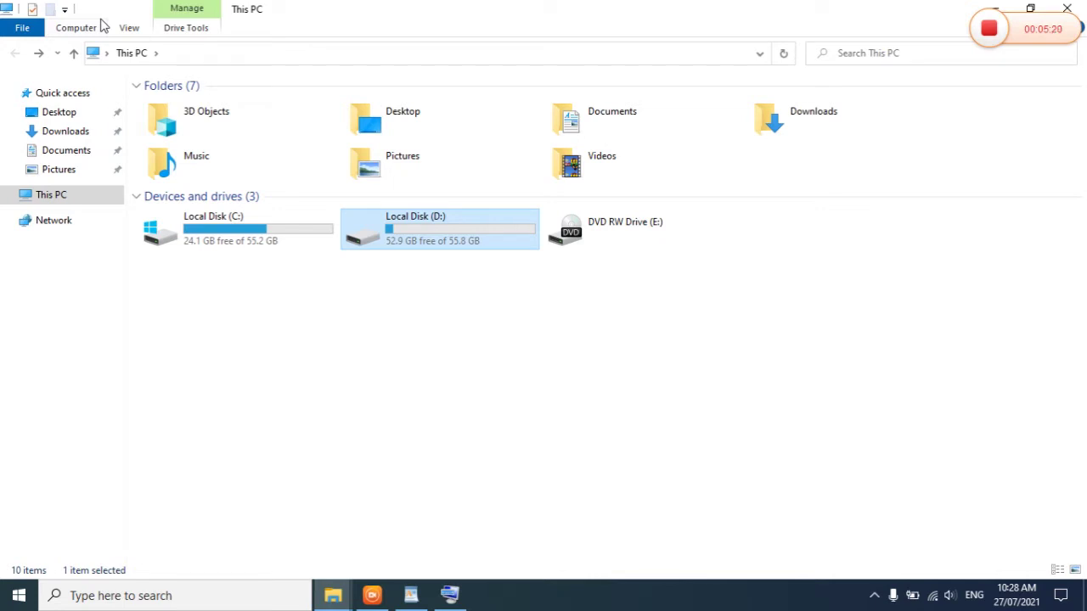
Close the This PC window and refresh the desktop
{"action": "left_click", "coordinate": [1078, 13]}
{"action": "right_click", "coordinate": [664, 199]}
{"action": "left_click", "coordinate": [701, 243]}
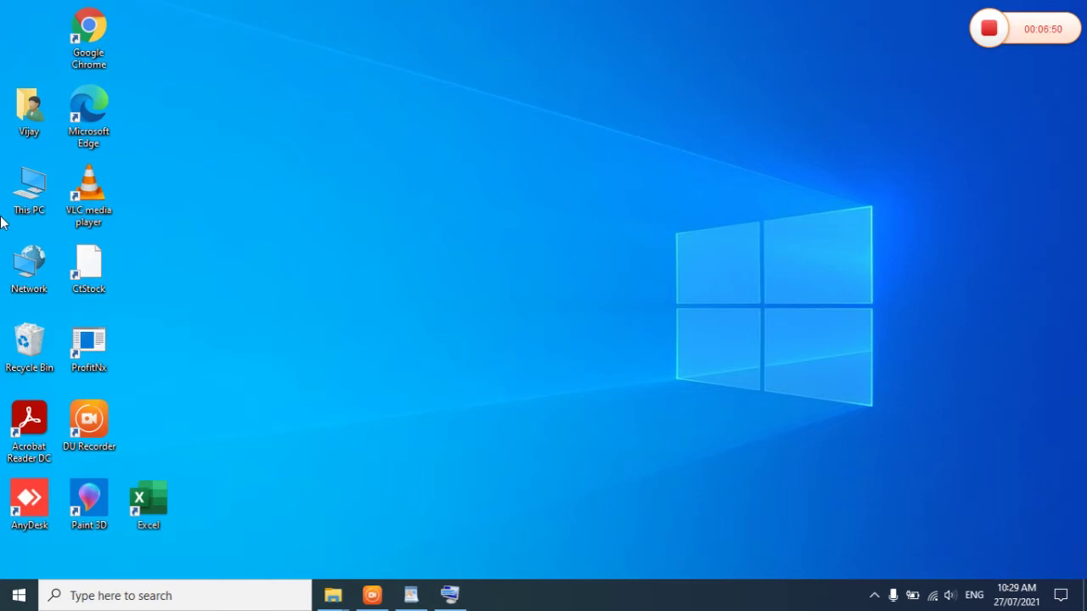
Search the computer for Control Panel, open it to view its settings categories, and close it
{"action": "left_click", "coordinate": [28, 593]}
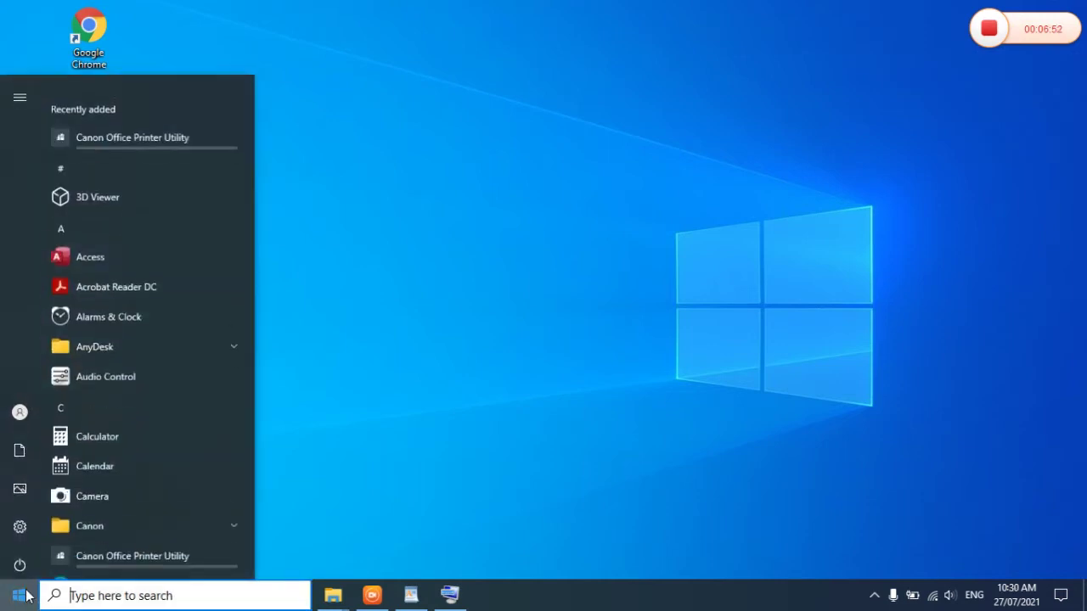
{"action": "mouse_move", "coordinate": [25, 565]}
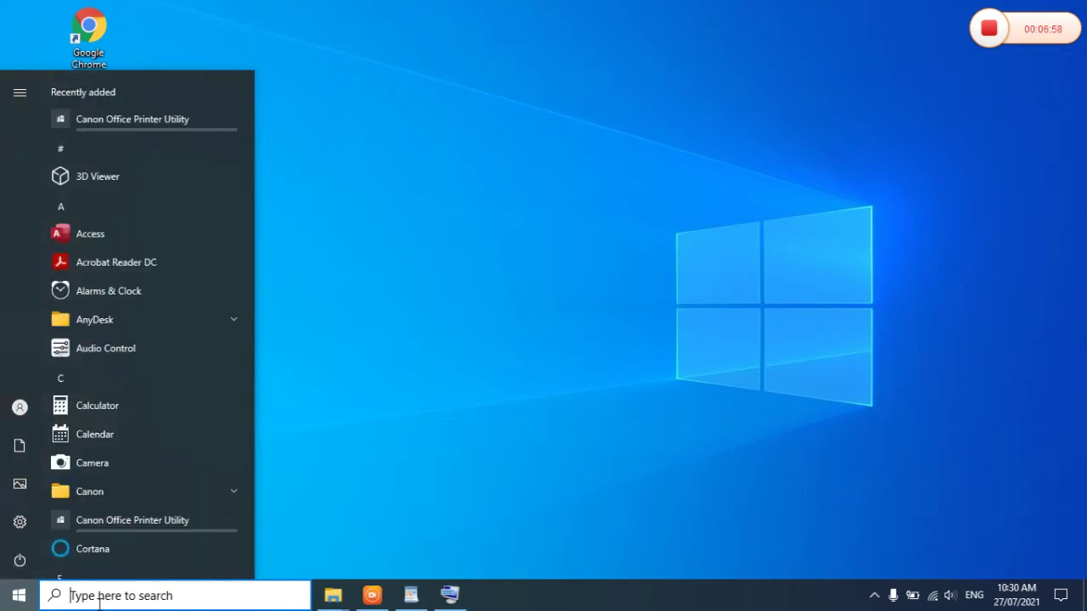
{"action": "type", "text": "con"}
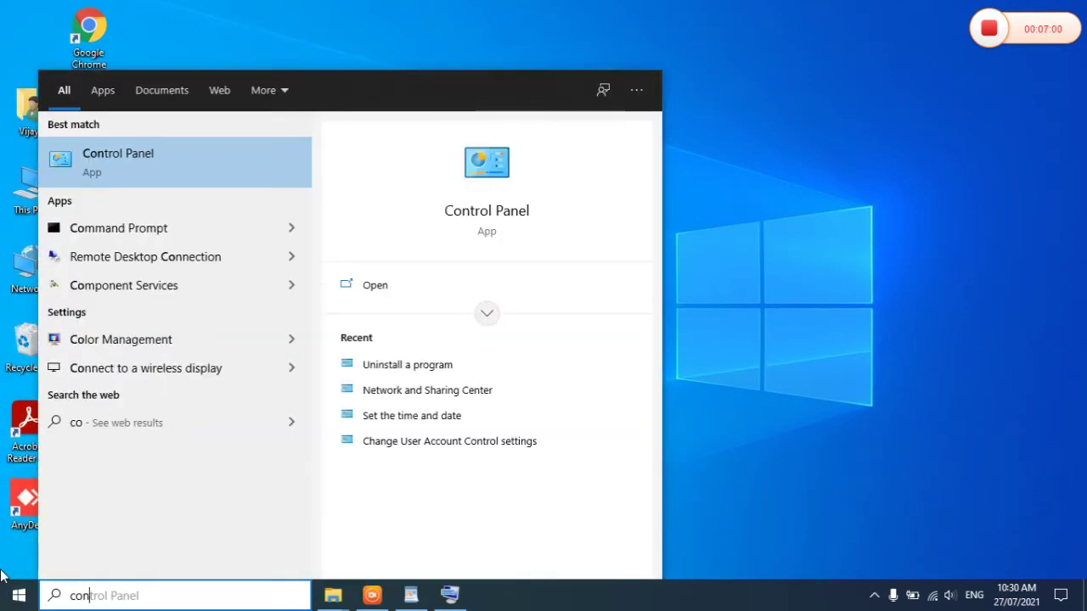
{"action": "type", "text": "tr"}
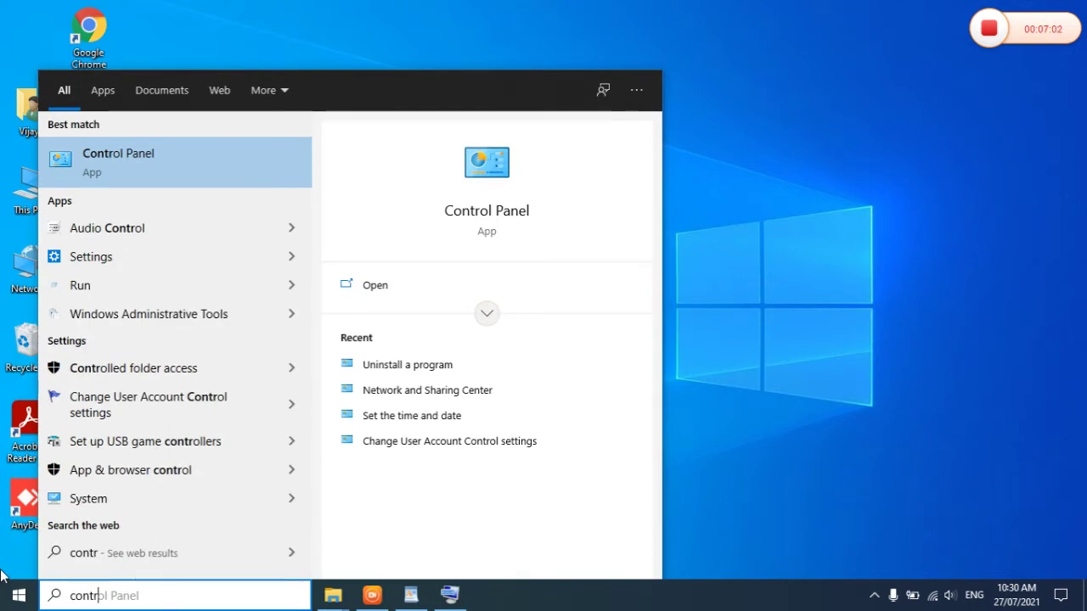
{"action": "left_click", "coordinate": [123, 178]}
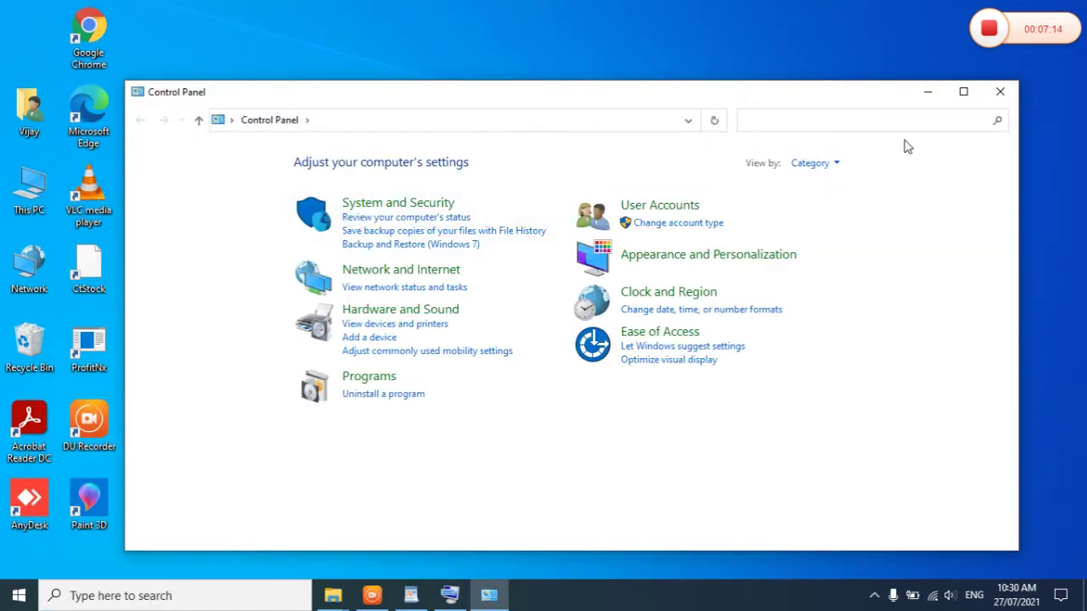
{"action": "left_click", "coordinate": [1001, 92]}
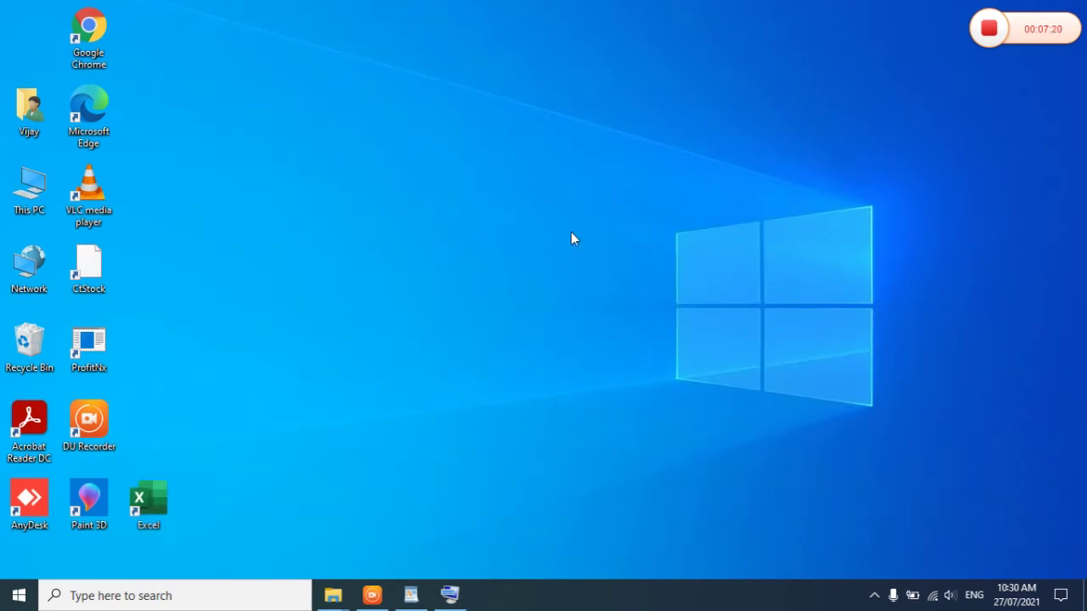
Open the desktop's Personalize settings and look over the Background options
{"action": "right_click", "coordinate": [437, 263]}
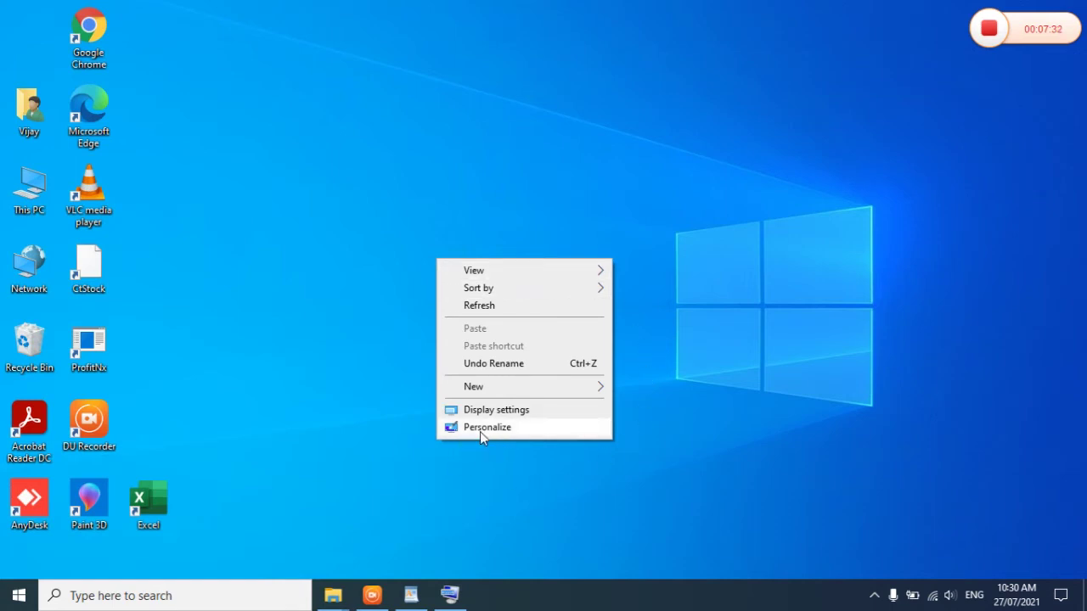
{"action": "left_click", "coordinate": [520, 430]}
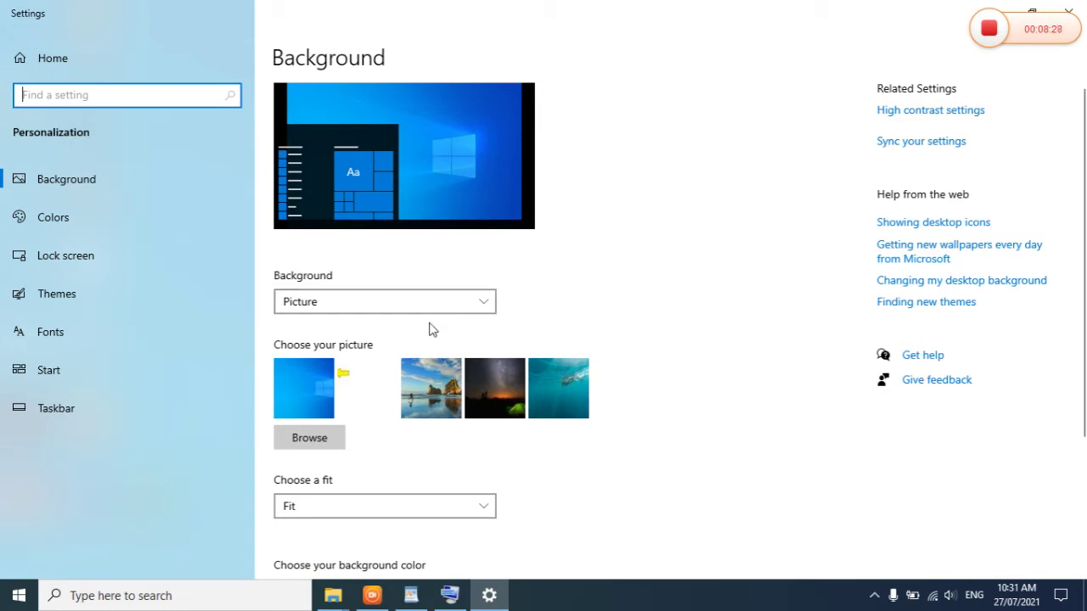
{"action": "scroll", "coordinate": [439, 374], "scroll_direction": "down", "scroll_amount": 2}
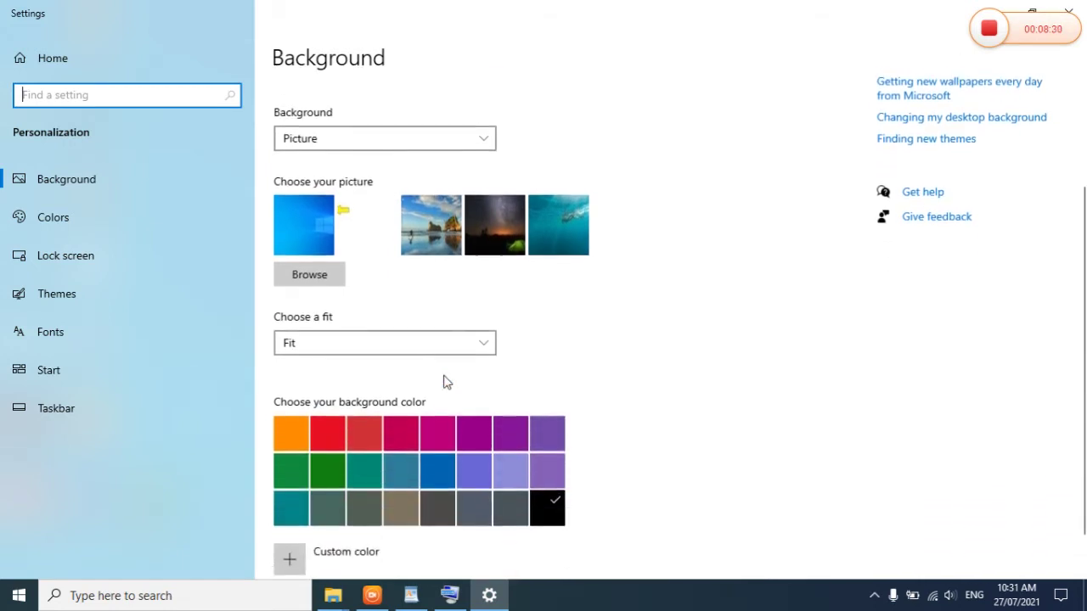
{"action": "scroll", "coordinate": [444, 380], "scroll_direction": "up", "scroll_amount": 2}
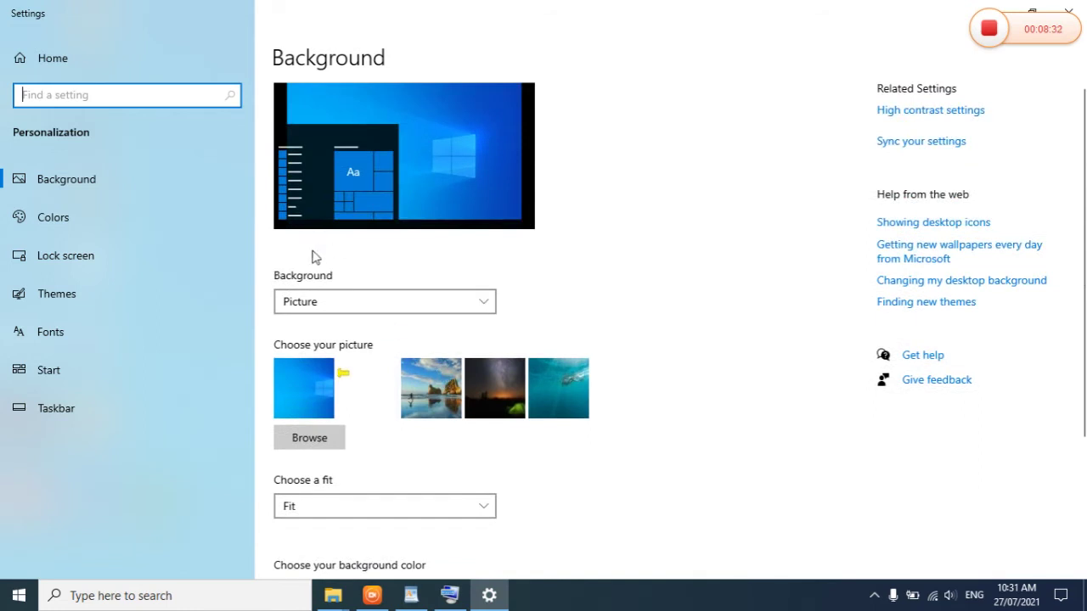
Change the desktop background type to Slideshow
{"action": "left_click", "coordinate": [477, 305]}
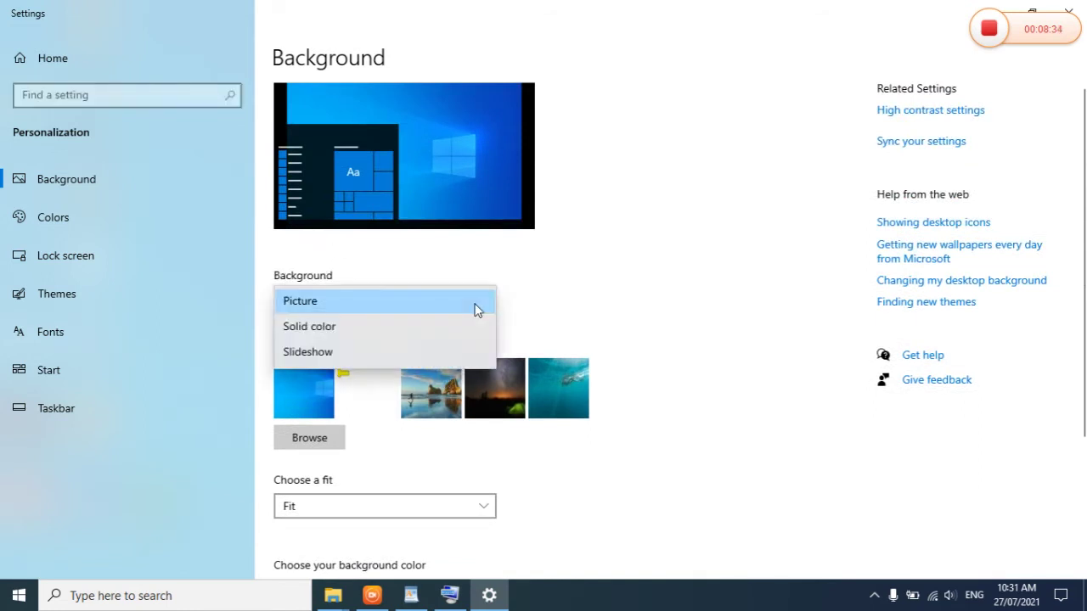
{"action": "left_click", "coordinate": [579, 285]}
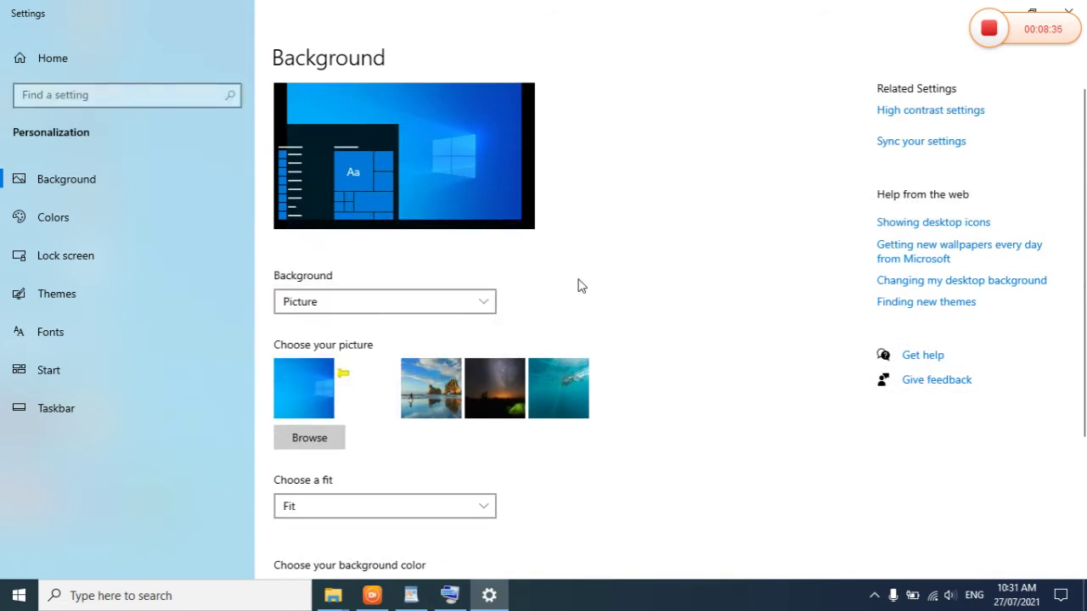
{"action": "left_click", "coordinate": [484, 305]}
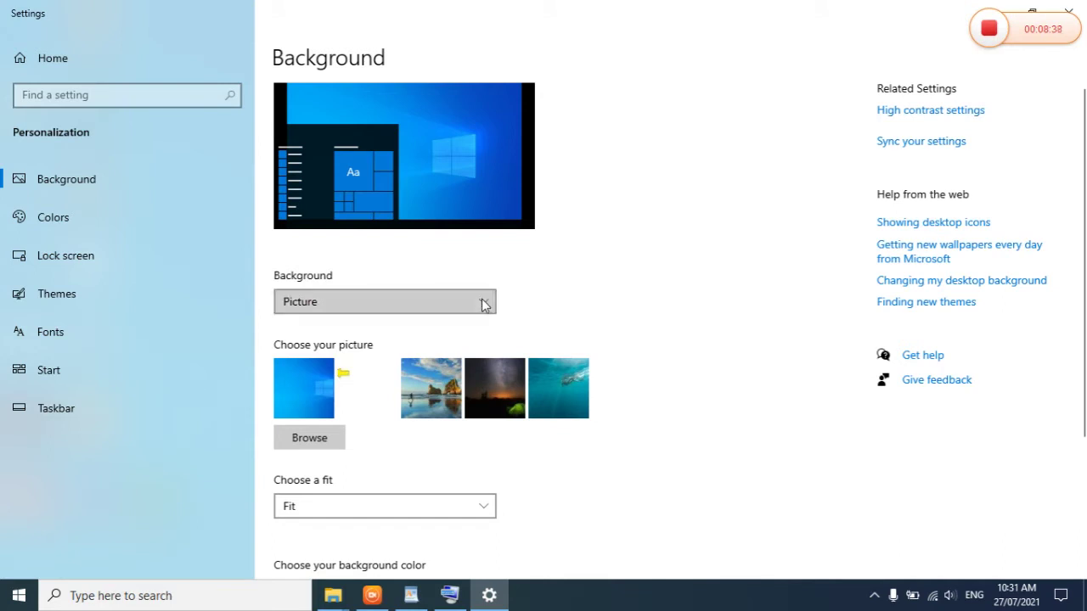
{"action": "left_click", "coordinate": [396, 347]}
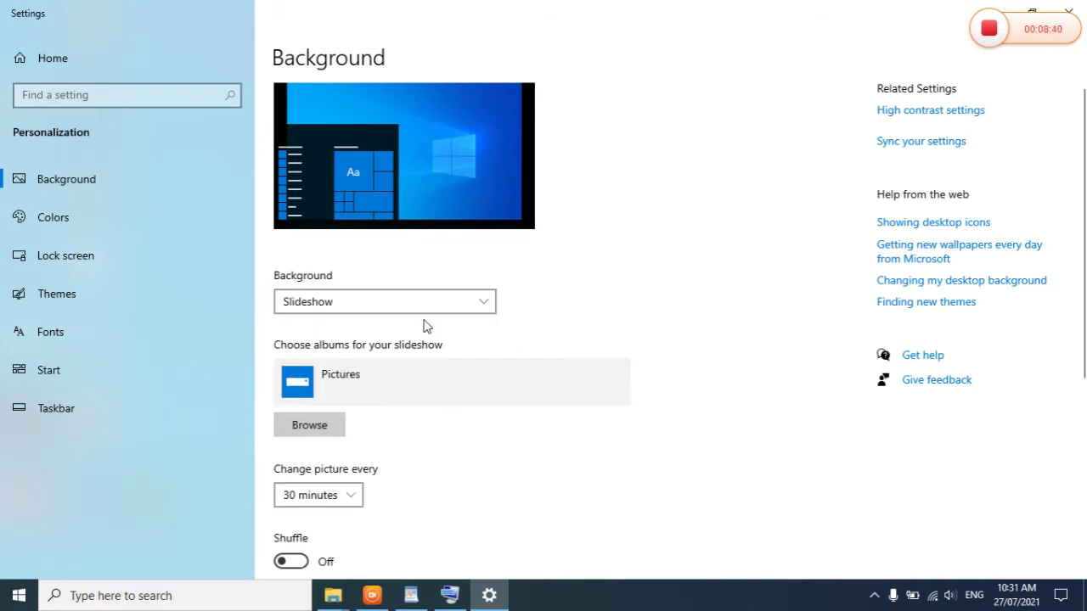
Try the Solid color background type for the desktop, and set the type to Picture
{"action": "left_click", "coordinate": [477, 302]}
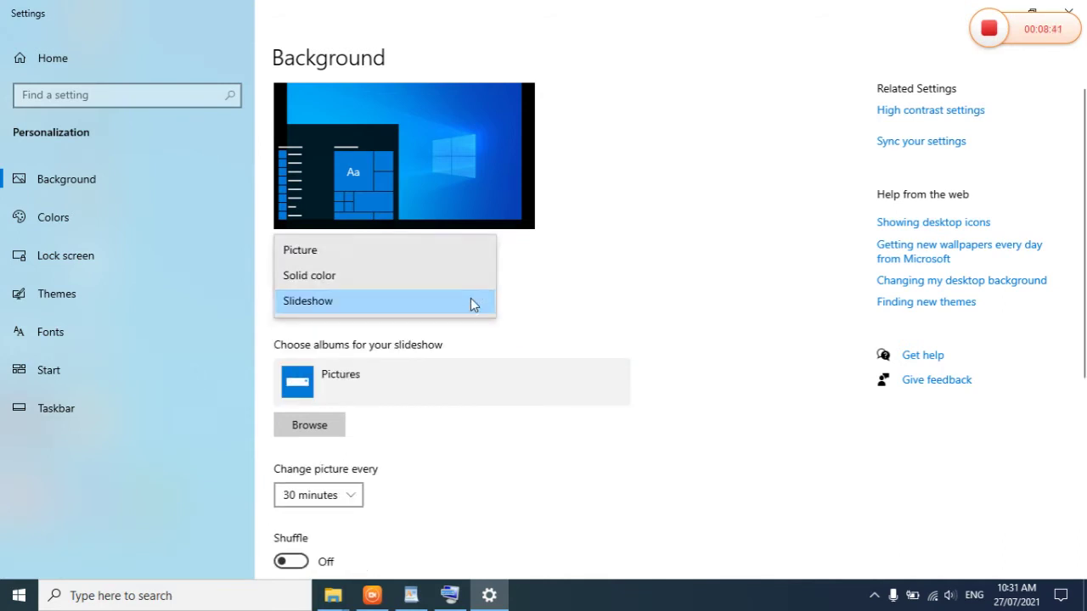
{"action": "left_click", "coordinate": [384, 278]}
{"action": "left_click", "coordinate": [479, 303]}
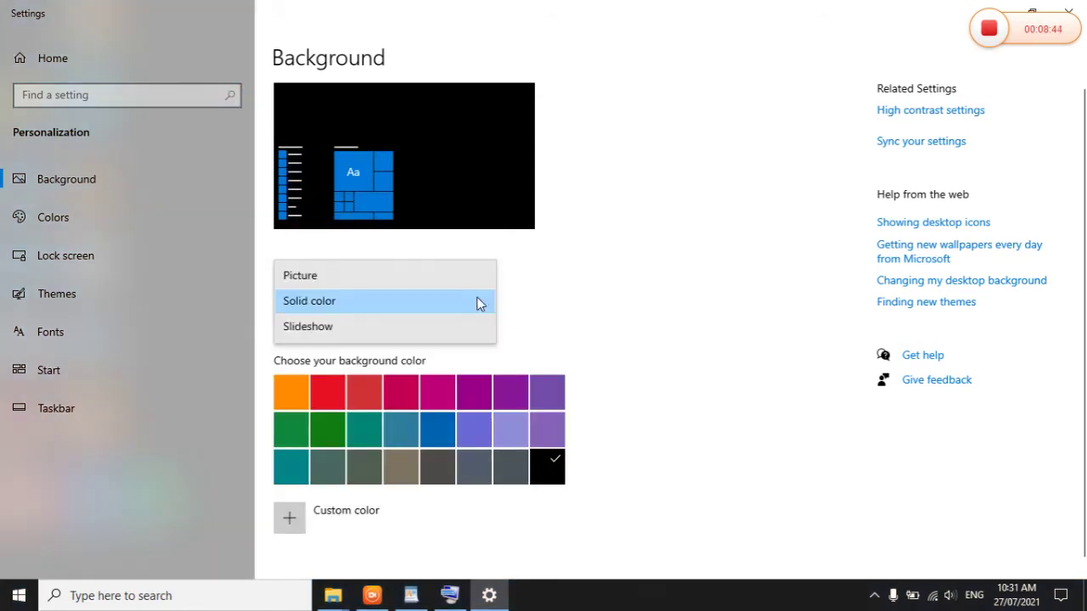
{"action": "left_click", "coordinate": [371, 281]}
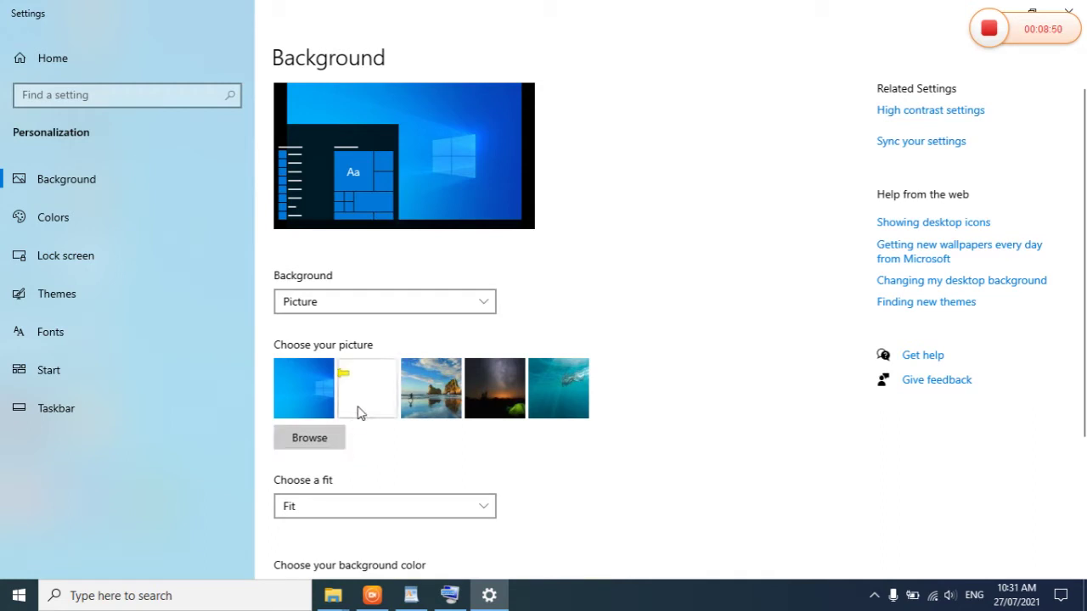
Look in the Pictures folder without picking a file, and set the beach runner picture as the desktop background, closing Settings
{"action": "left_click", "coordinate": [309, 438]}
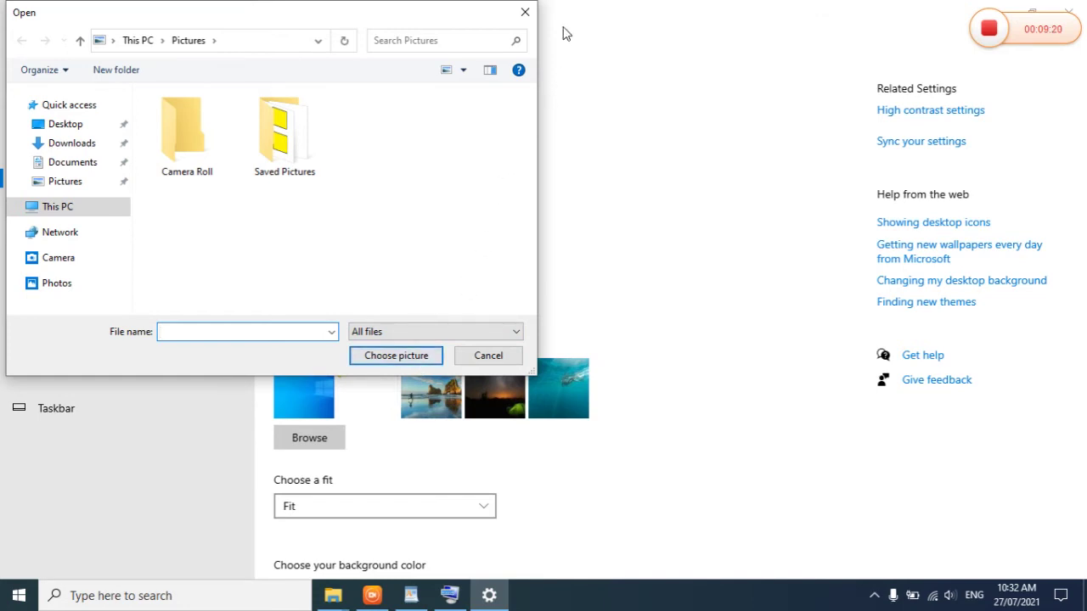
{"action": "left_click", "coordinate": [524, 14]}
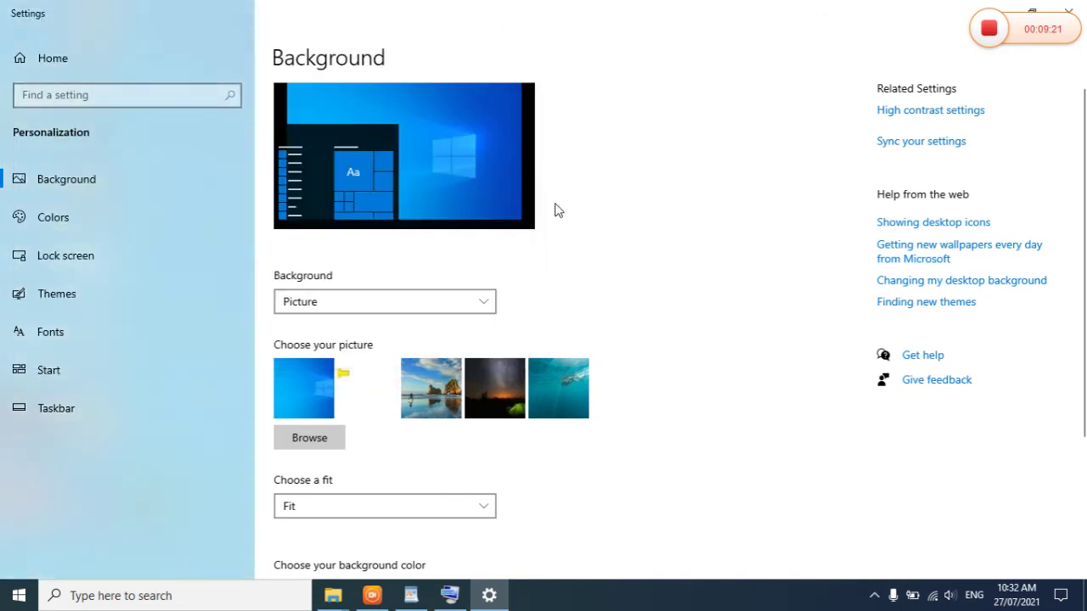
{"action": "left_click", "coordinate": [430, 392]}
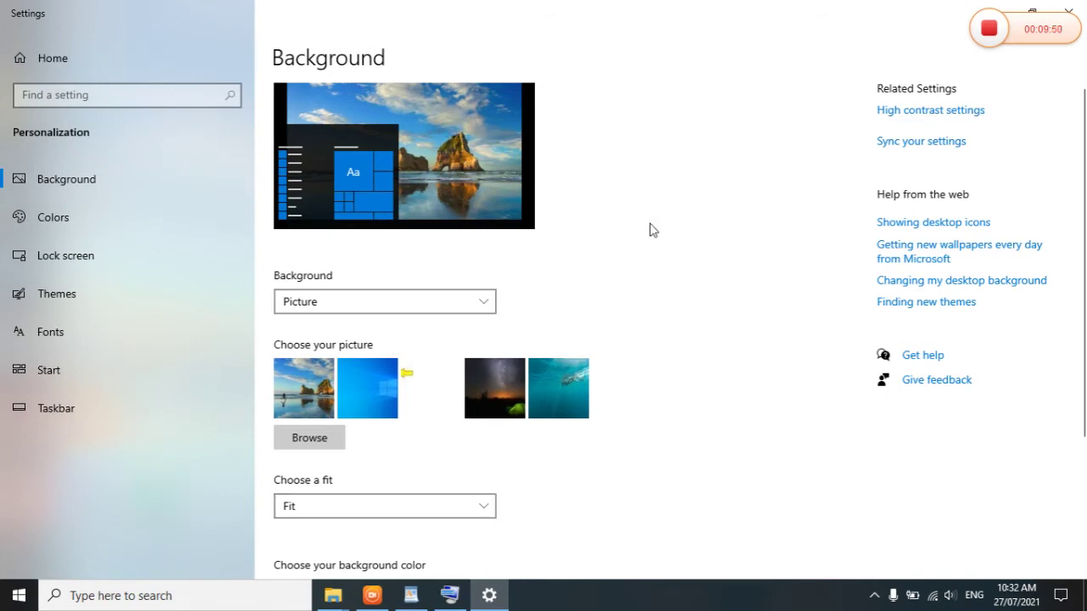
{"action": "left_click", "coordinate": [1068, 11]}
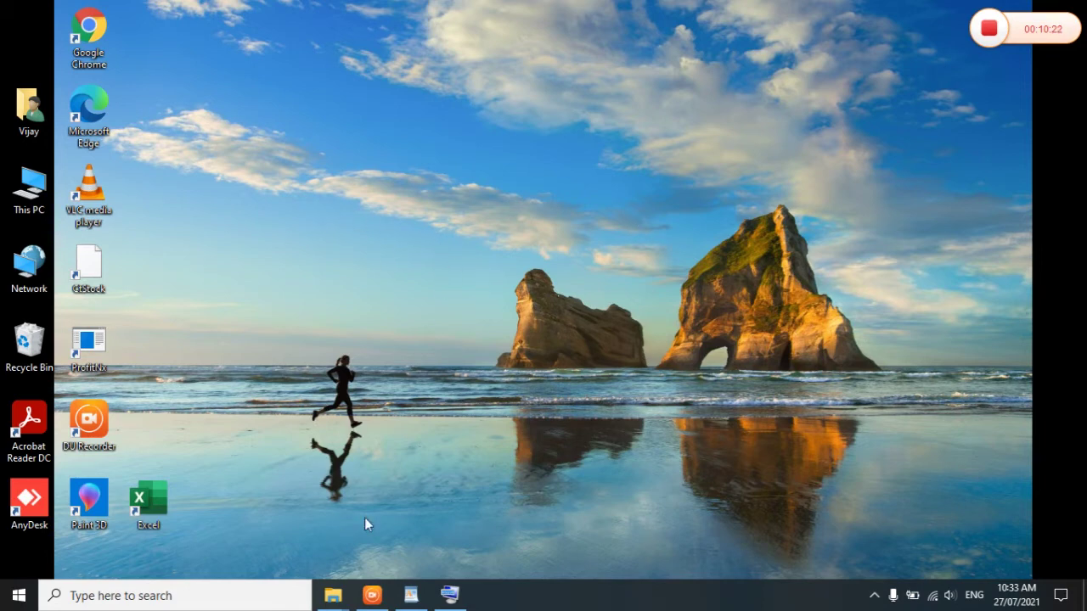
Bring up the on-screen keyboard and reopen the desktop's Personalize settings
{"action": "left_click", "coordinate": [451, 592]}
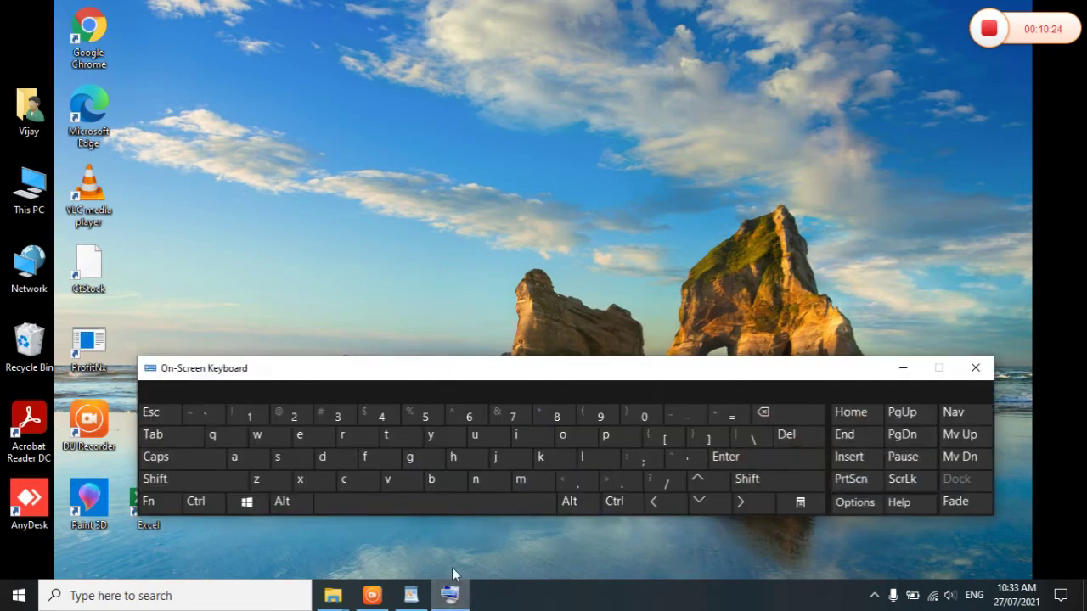
{"action": "right_click", "coordinate": [604, 183]}
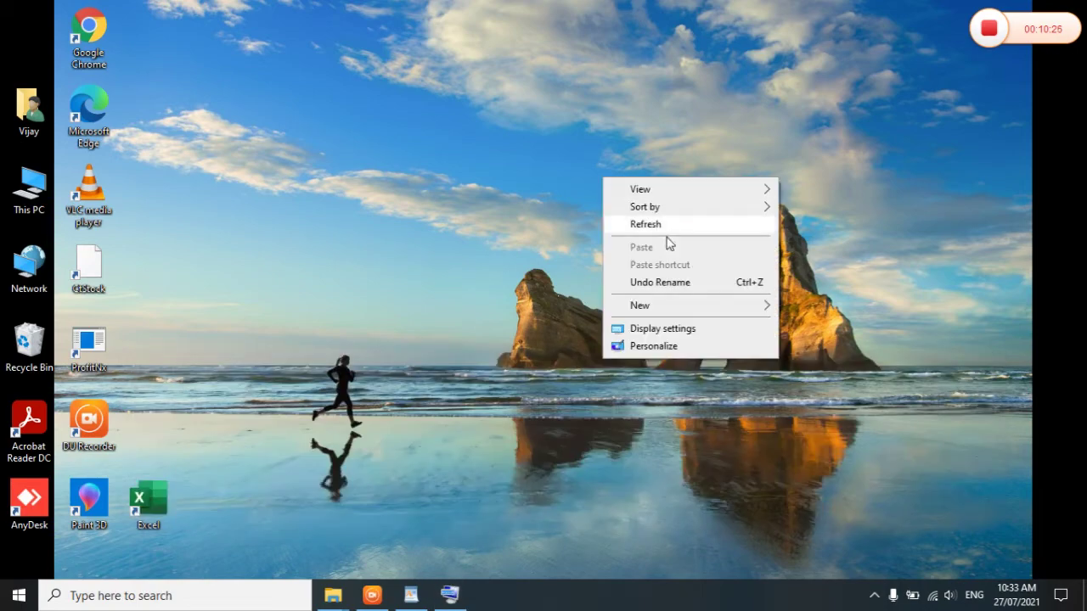
{"action": "left_click", "coordinate": [689, 350]}
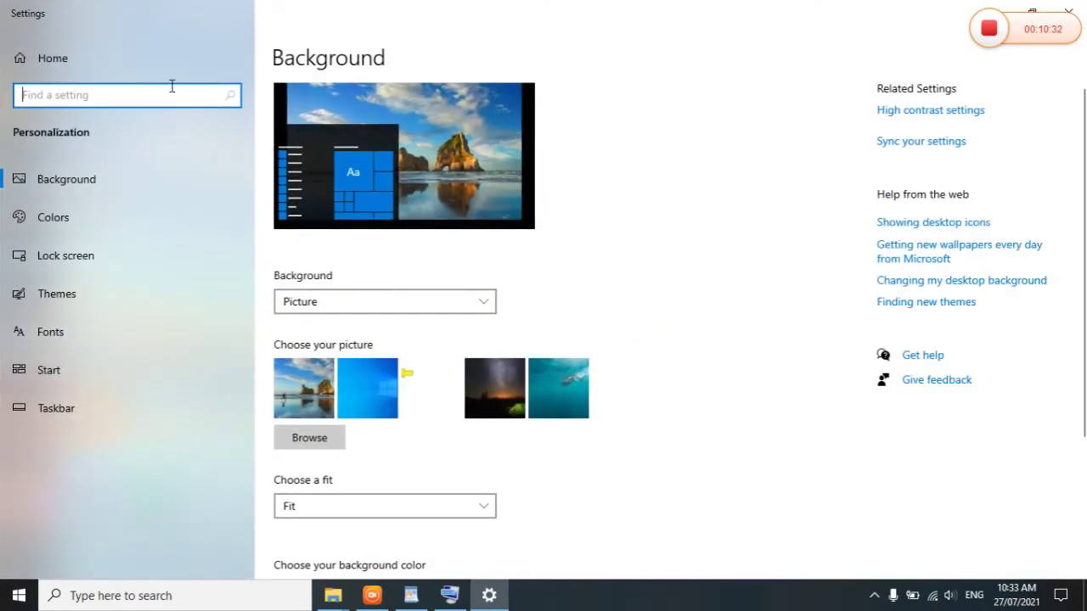
{"action": "type", "text": "s"}
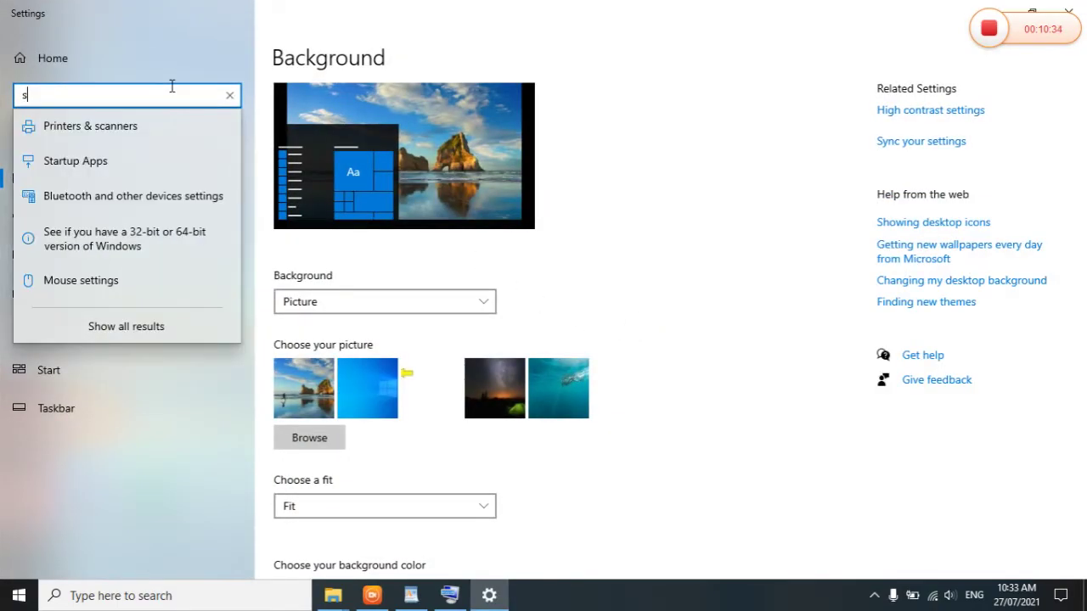
{"action": "type", "text": "cree"}
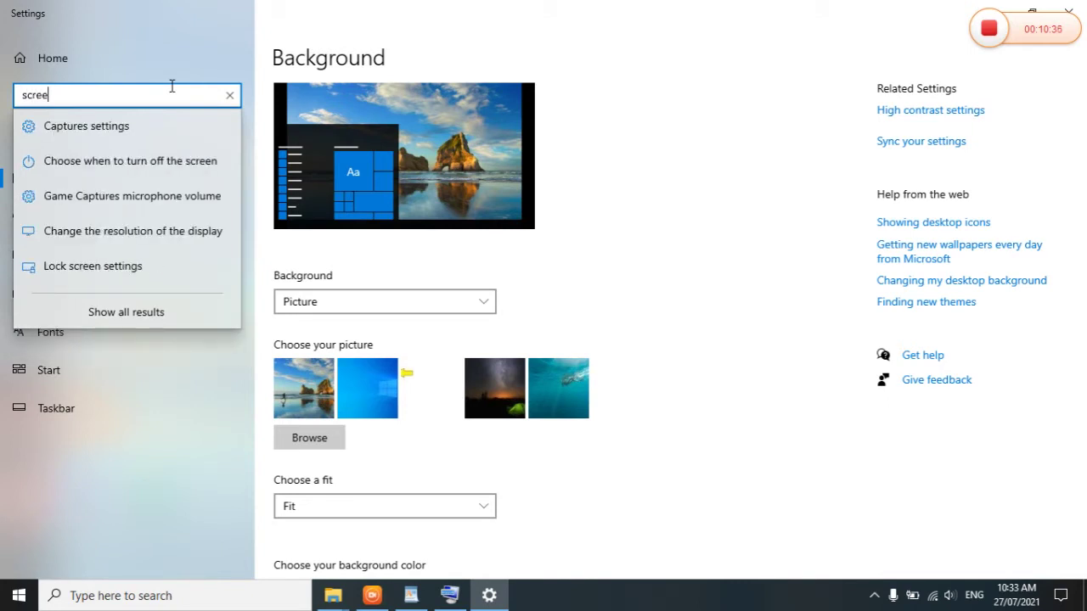
{"action": "type", "text": "n"}
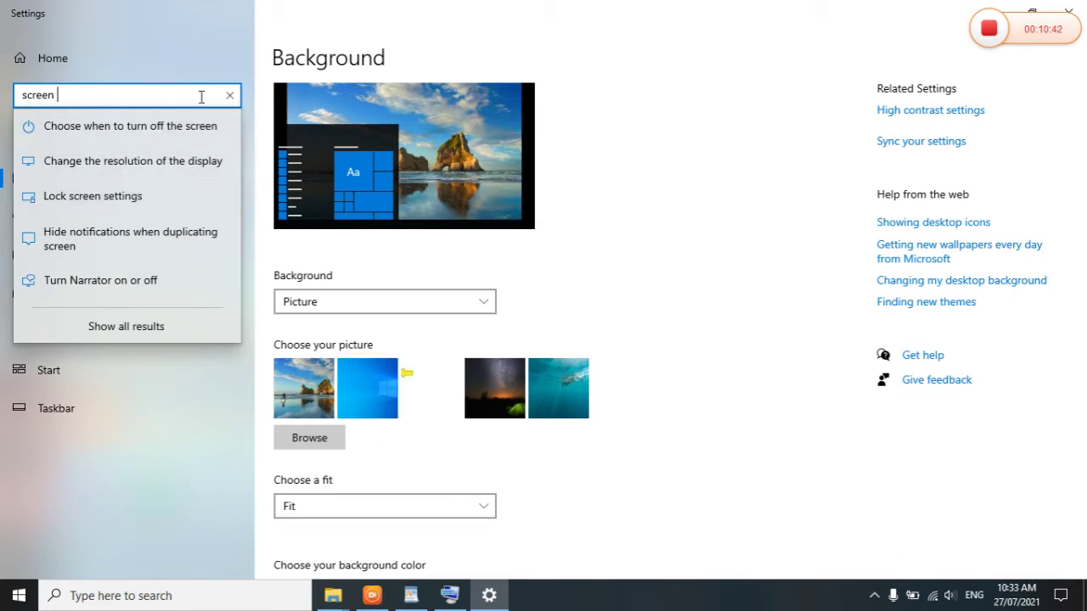
{"action": "left_click", "coordinate": [229, 96]}
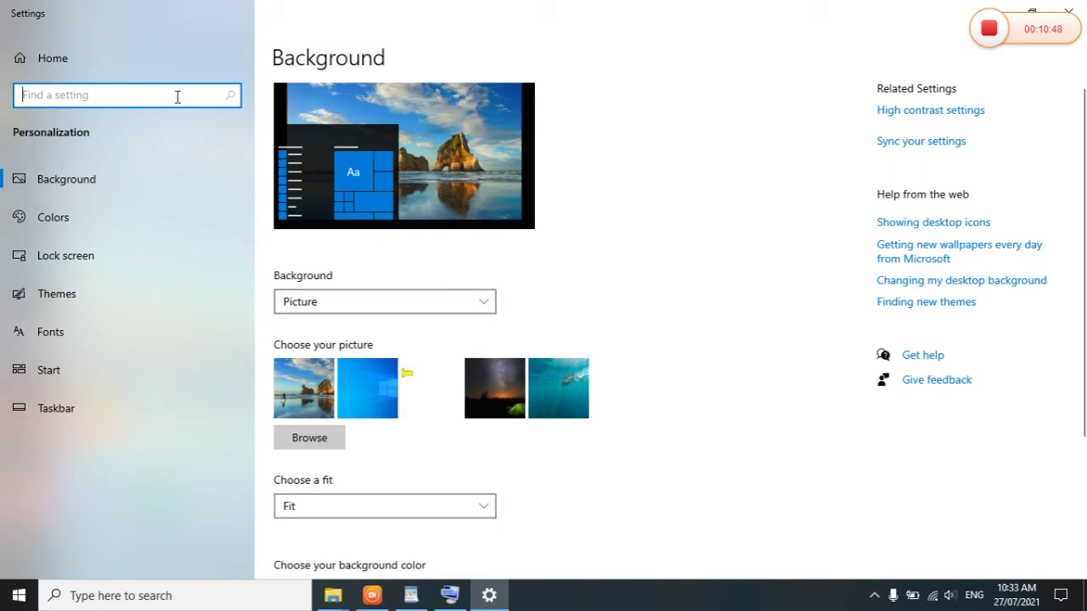
{"action": "left_click", "coordinate": [124, 188]}
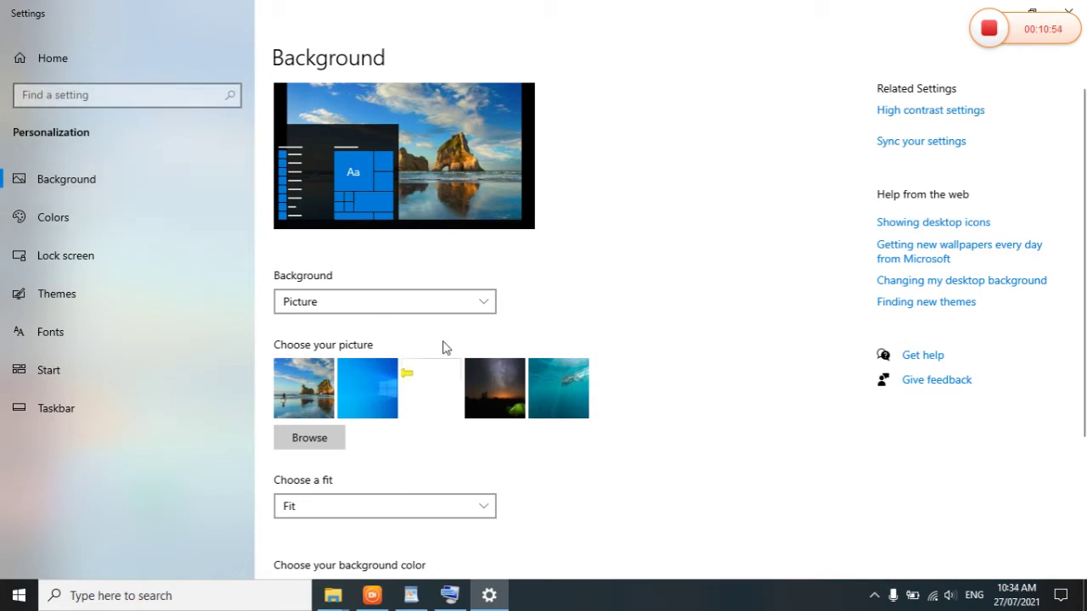
Search the settings for "screen" and open the Lock screen settings
{"action": "scroll", "coordinate": [443, 347], "scroll_direction": "down", "scroll_amount": 3}
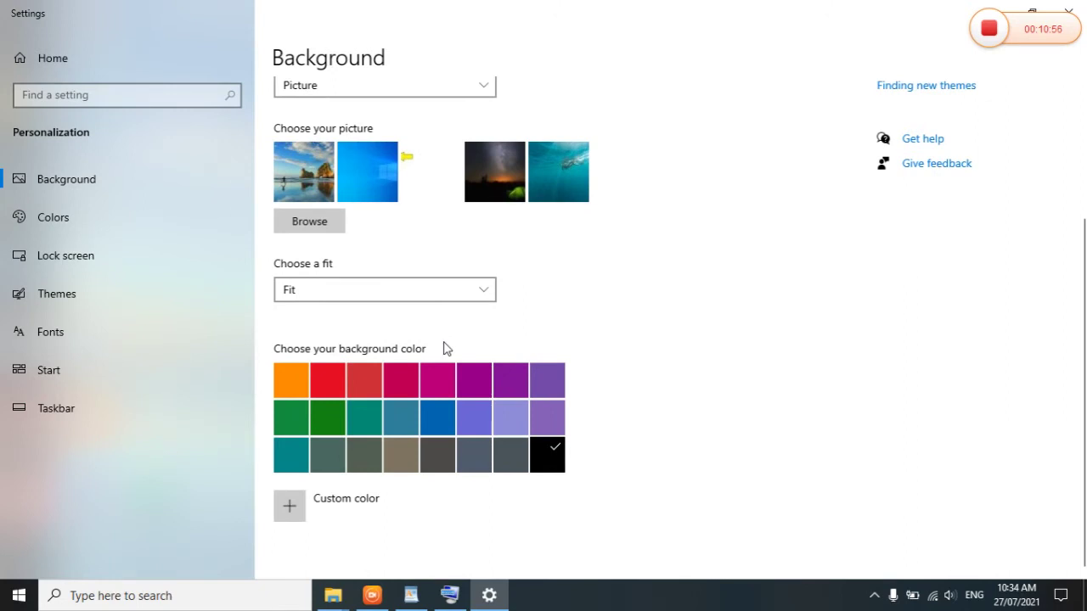
{"action": "scroll", "coordinate": [443, 346], "scroll_direction": "up", "scroll_amount": 3}
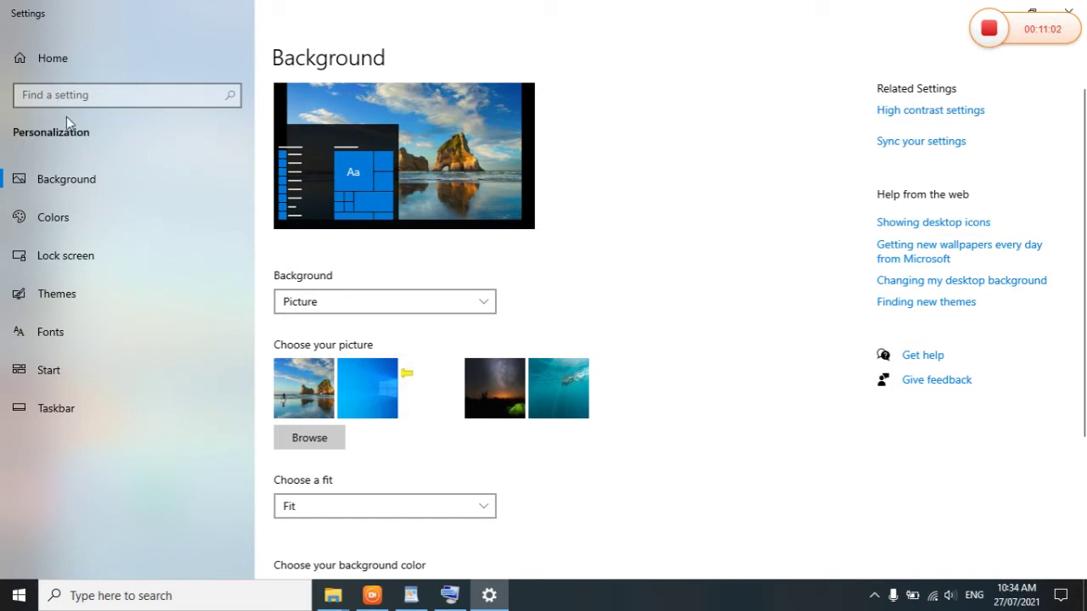
{"action": "left_click", "coordinate": [214, 94]}
{"action": "type", "text": "screen"}
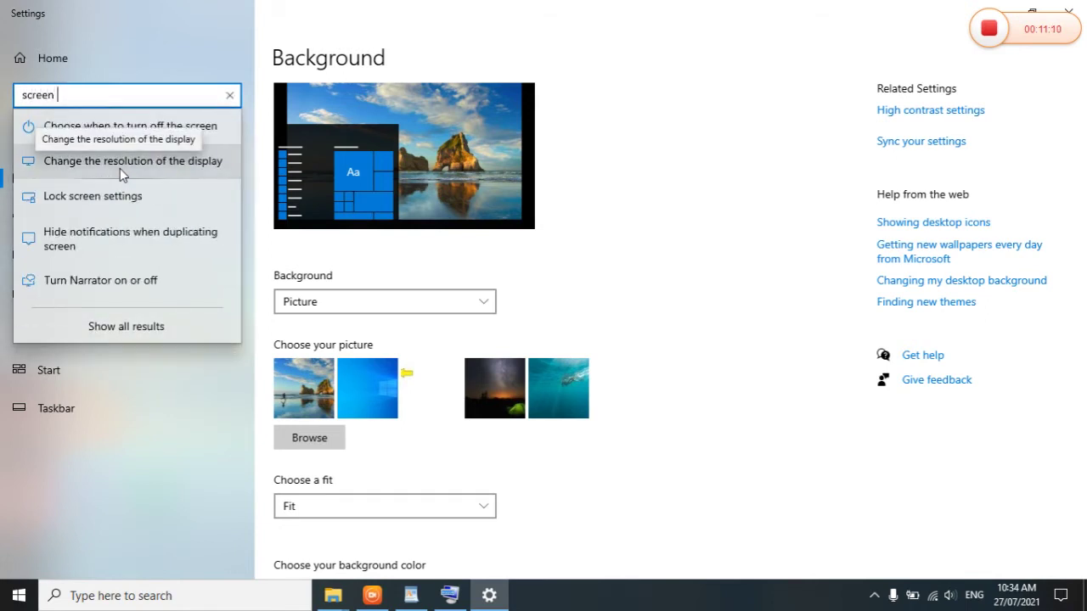
{"action": "left_click", "coordinate": [157, 200]}
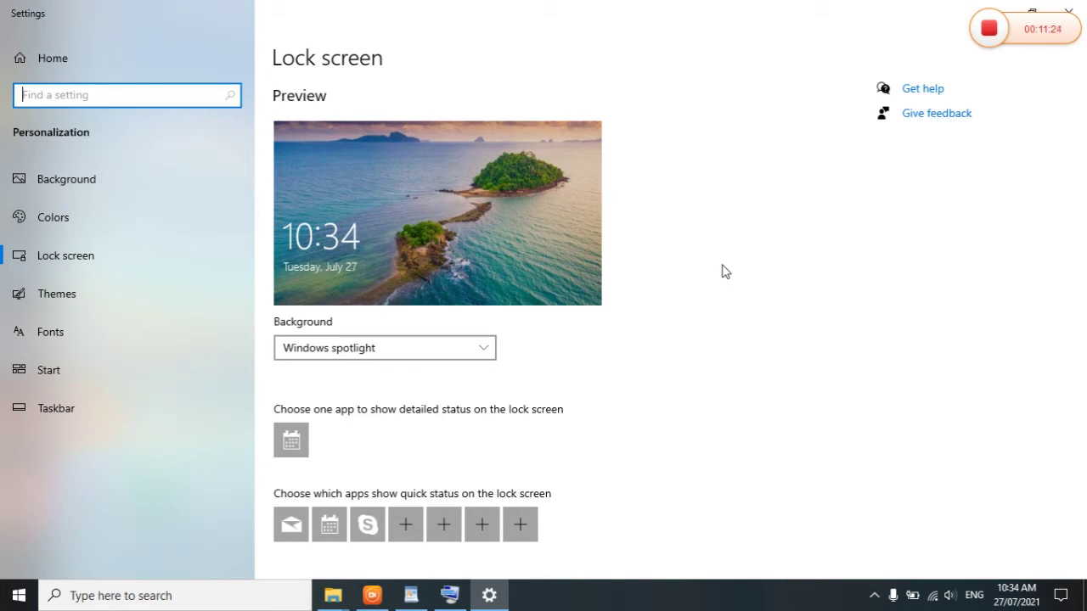
Set the lock screen background to Slideshow and look over the remaining lock screen options
{"action": "left_click", "coordinate": [475, 355]}
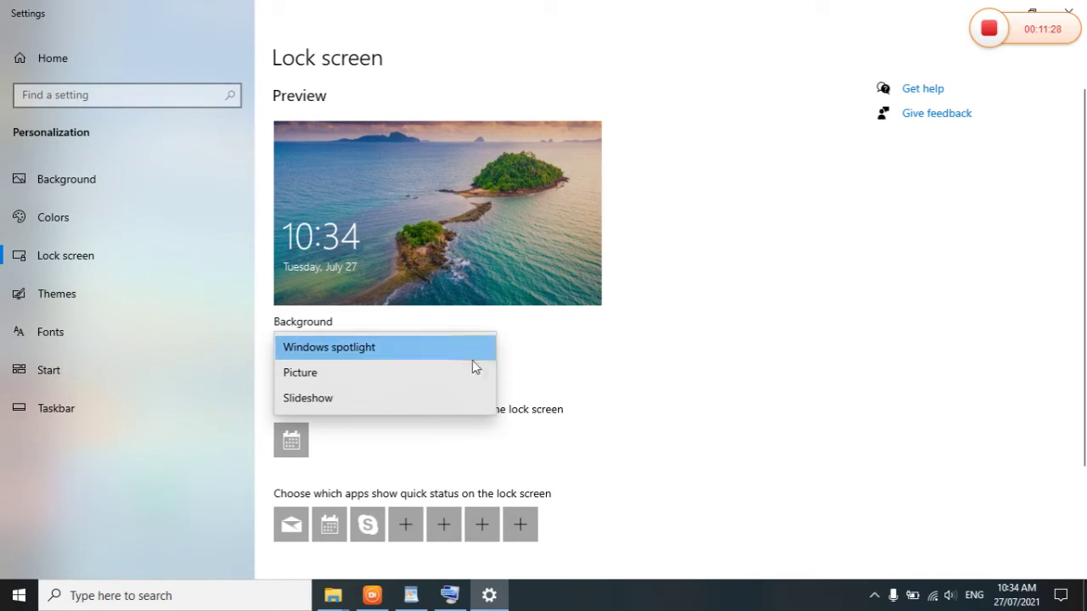
{"action": "left_click", "coordinate": [422, 399]}
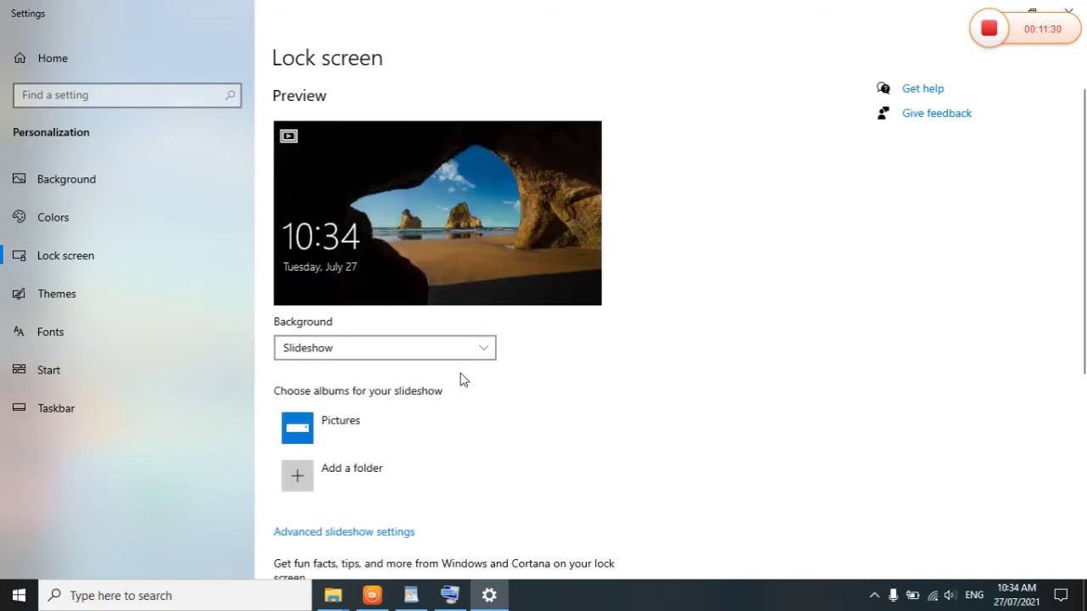
{"action": "scroll", "coordinate": [466, 380], "scroll_direction": "down", "scroll_amount": 4}
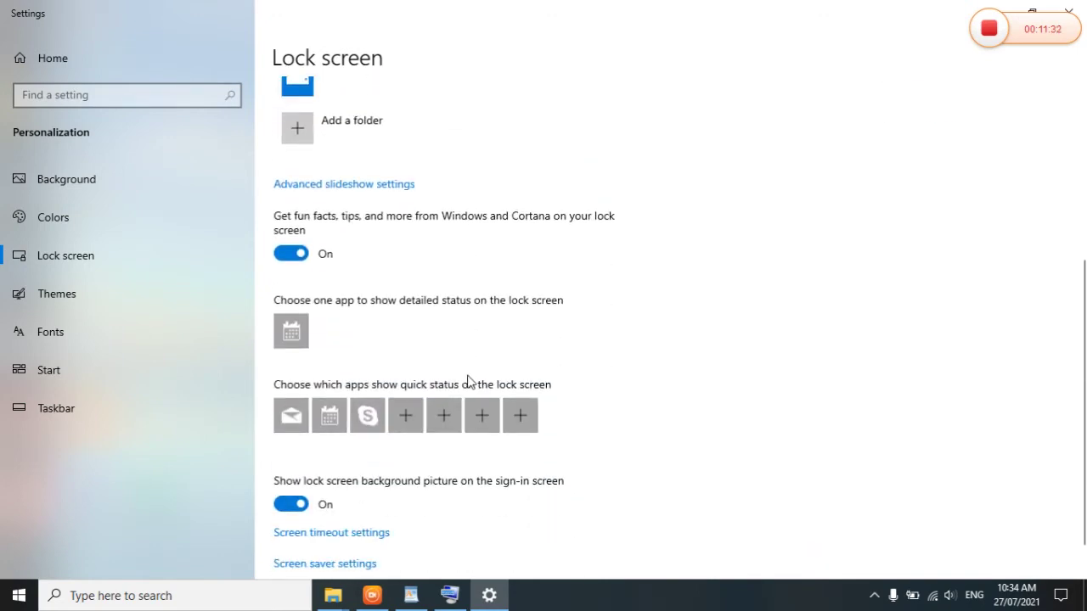
{"action": "scroll", "coordinate": [446, 364], "scroll_direction": "up", "scroll_amount": 4}
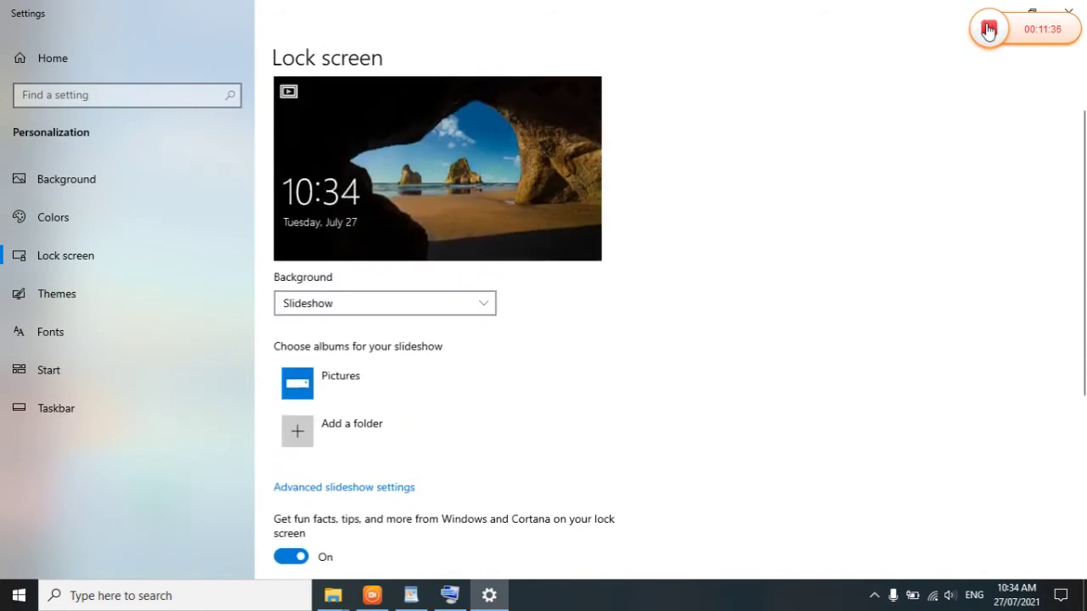
{"action": "left_click", "coordinate": [988, 29]}
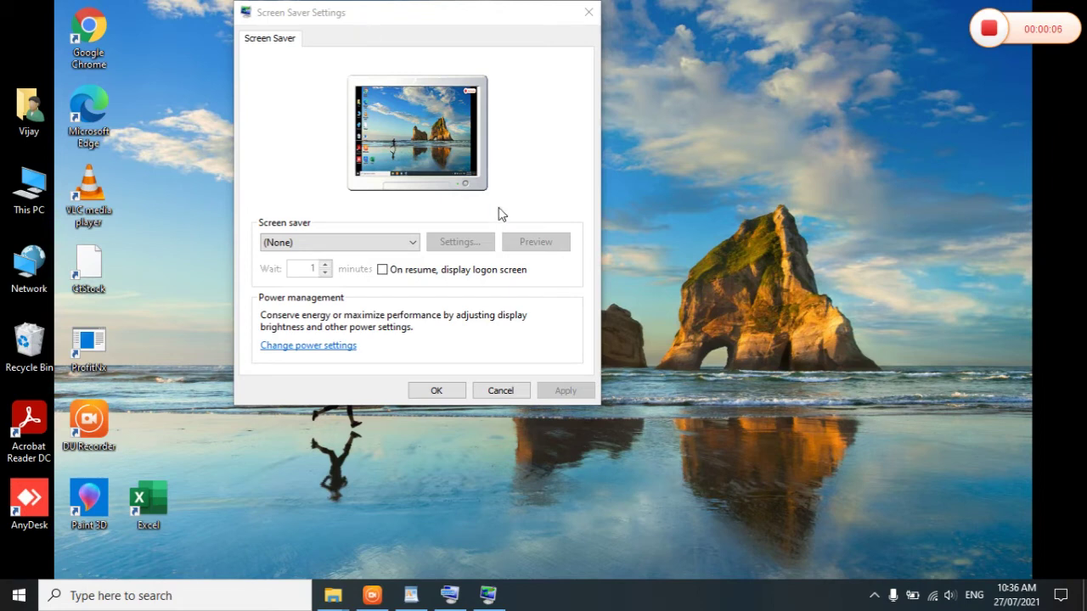
Select 3D Text as the screen saver and open its settings
{"action": "left_click", "coordinate": [407, 245]}
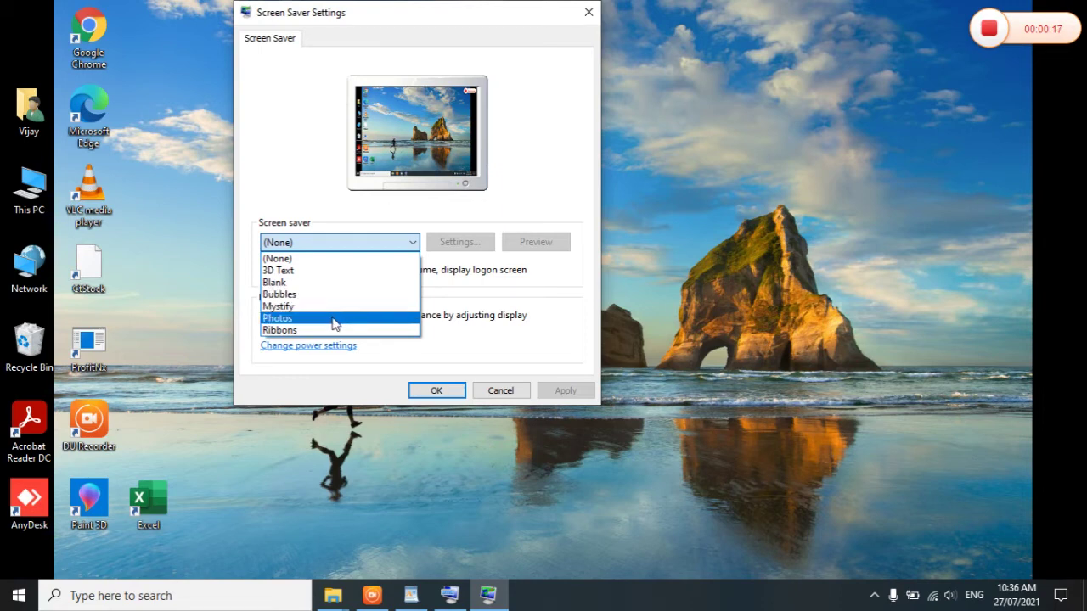
{"action": "left_click", "coordinate": [281, 270]}
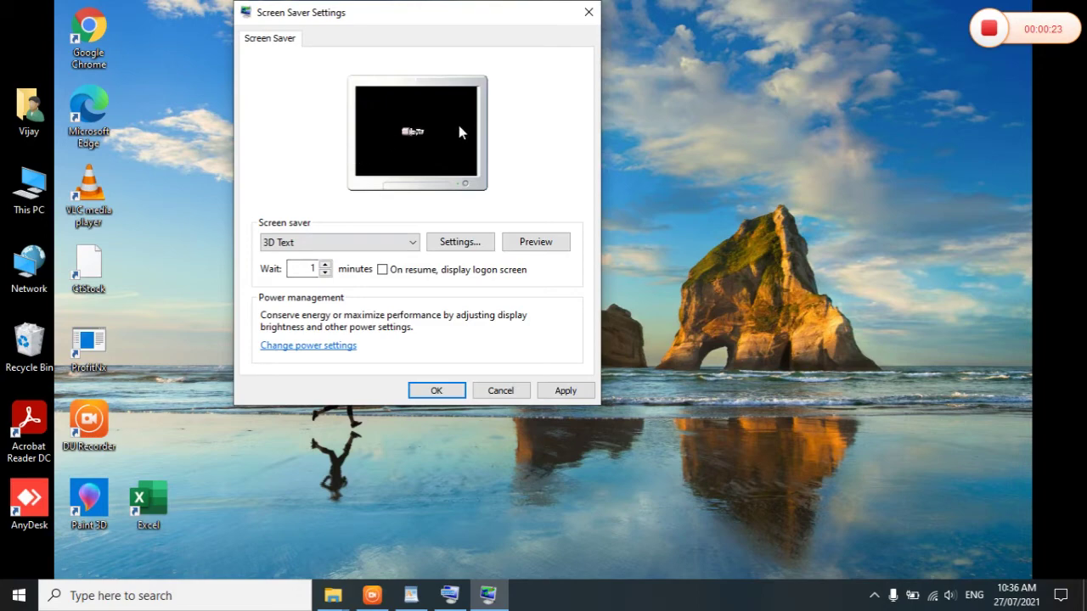
{"action": "left_click", "coordinate": [453, 246]}
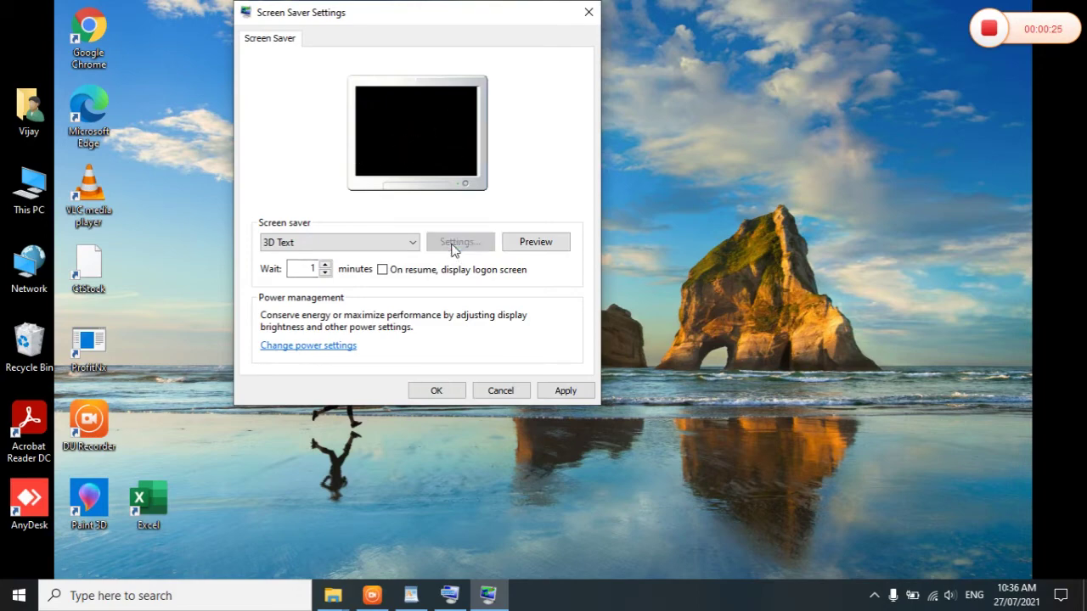
Replace the screen saver's custom text with the person's first name
{"action": "left_click", "coordinate": [411, 112]}
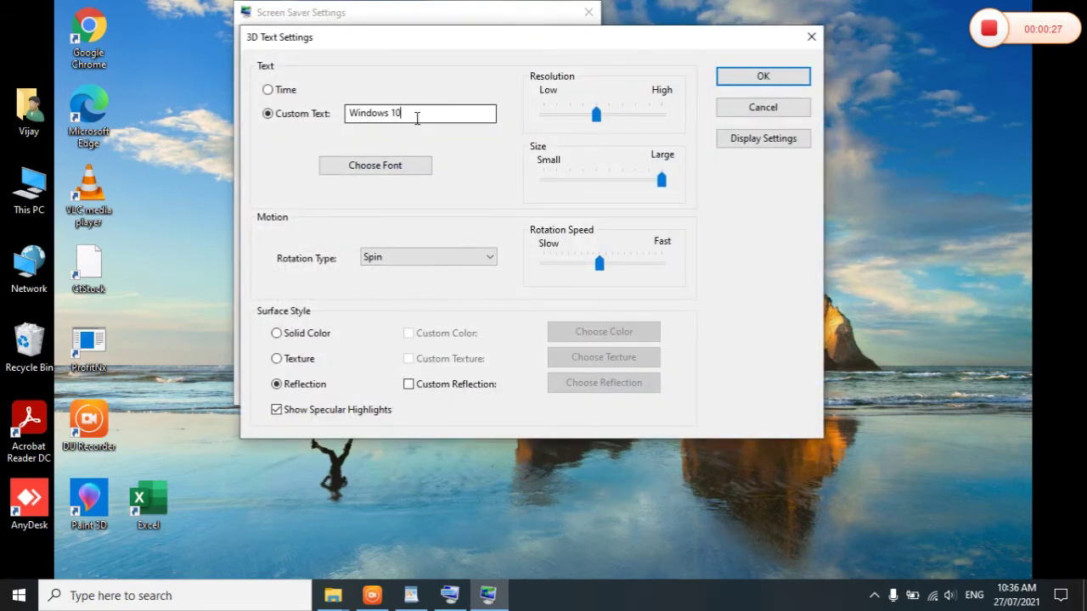
{"action": "key", "text": "BackSpace"}
{"action": "key", "text": "BackSpace"}
{"action": "key", "text": "BackSpace"}
{"action": "key", "text": "BackSpace"}
{"action": "key", "text": "BackSpace"}
{"action": "key", "text": "BackSpace"}
{"action": "key", "text": "BackSpace"}
{"action": "key", "text": "BackSpace"}
{"action": "key", "text": "BackSpace"}
{"action": "type", "text": "hiral"}
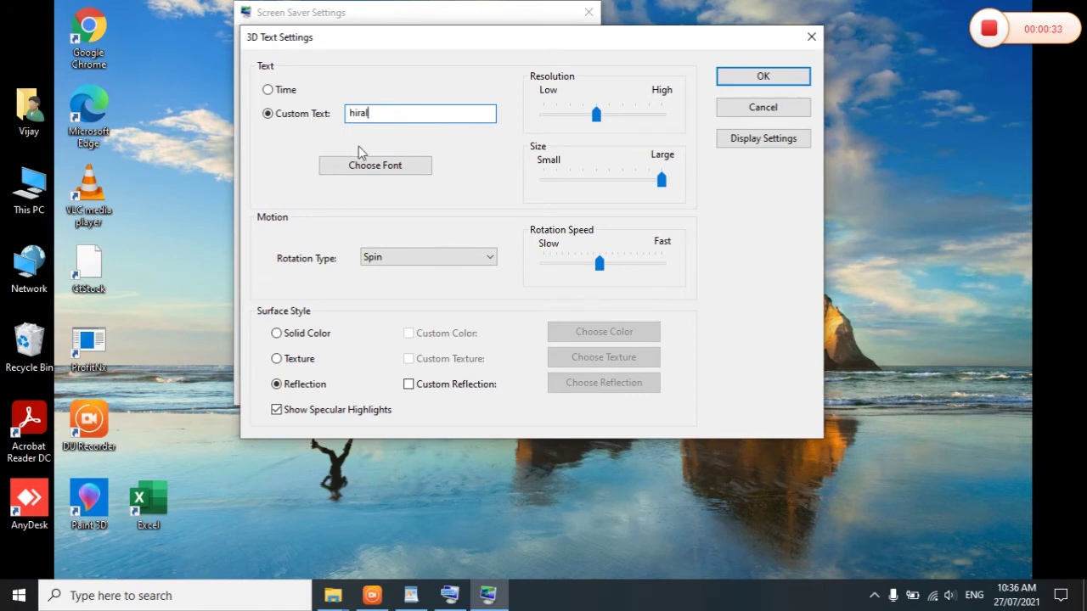
Set the screen saver text's font to Vivaldi with the Italic Bold style
{"action": "left_click", "coordinate": [364, 168]}
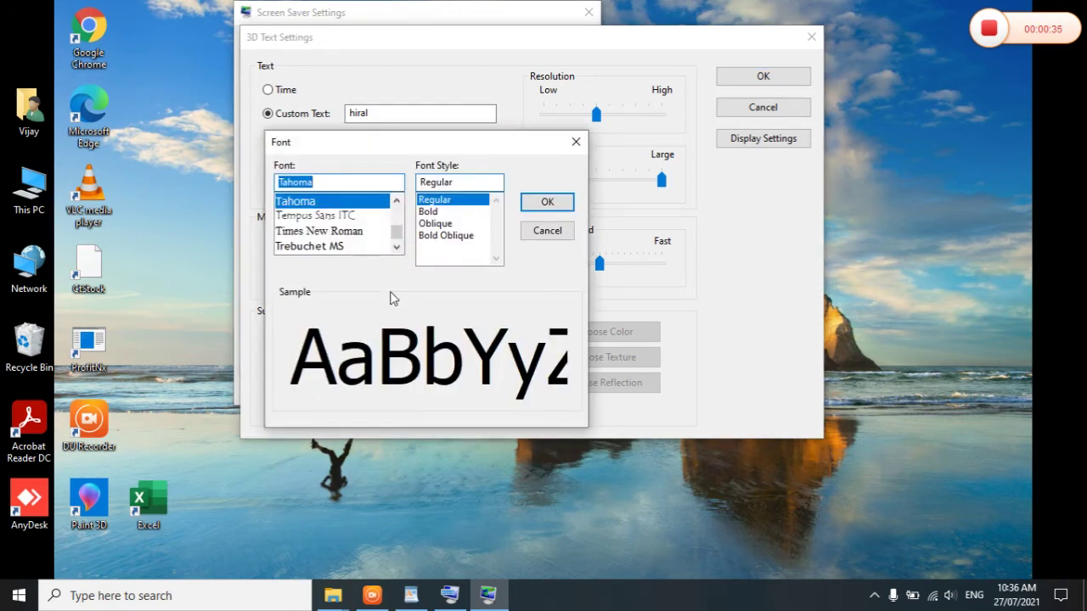
{"action": "left_click", "coordinate": [324, 219]}
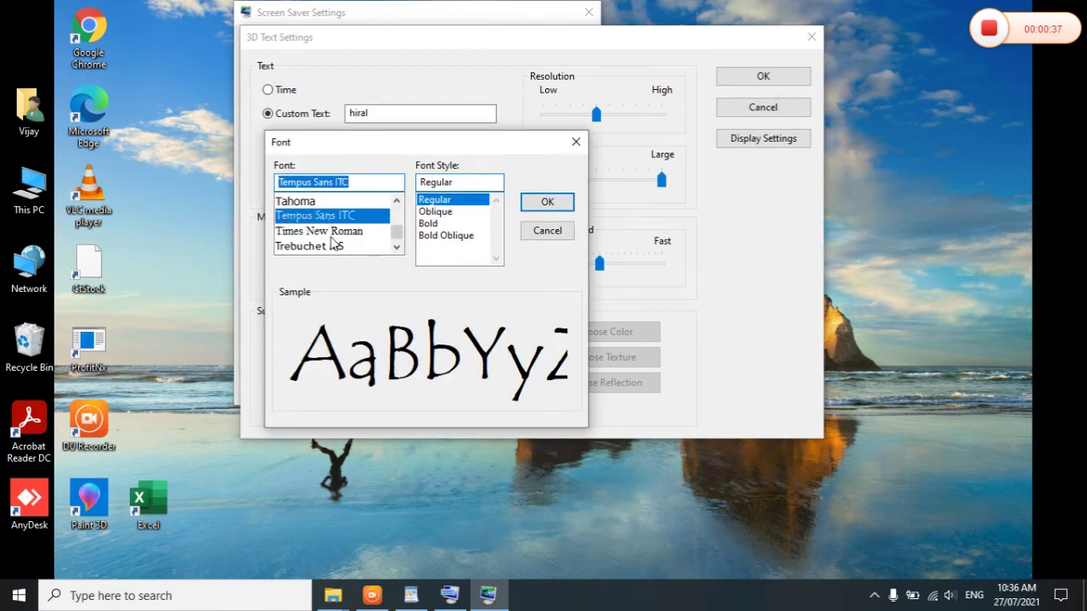
{"action": "left_click", "coordinate": [331, 234]}
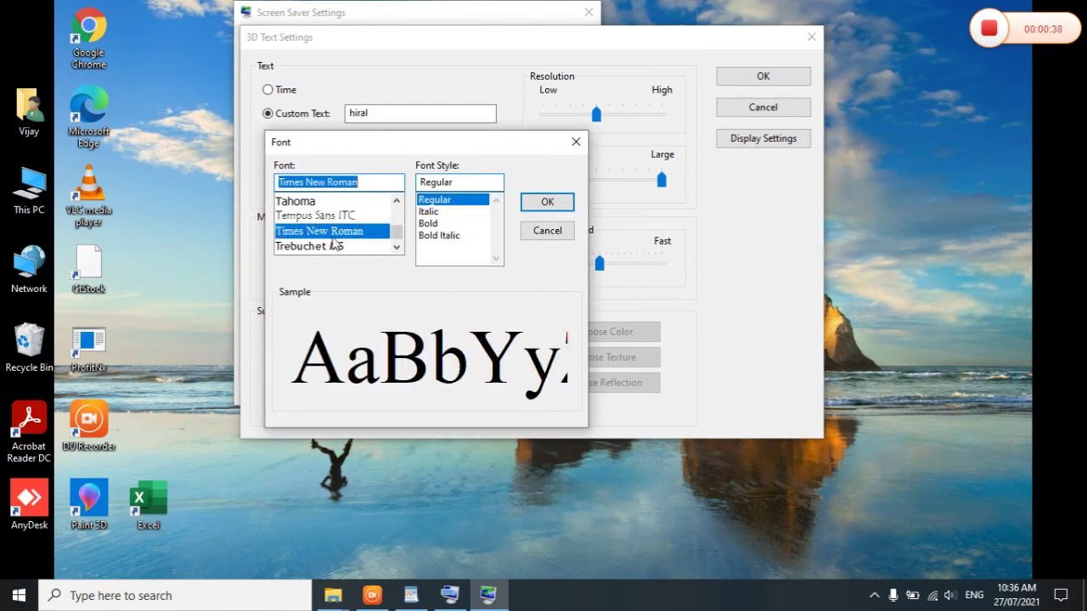
{"action": "left_click", "coordinate": [395, 247]}
{"action": "left_click", "coordinate": [395, 247]}
{"action": "left_click", "coordinate": [395, 247]}
{"action": "left_click", "coordinate": [396, 247]}
{"action": "left_click", "coordinate": [395, 247]}
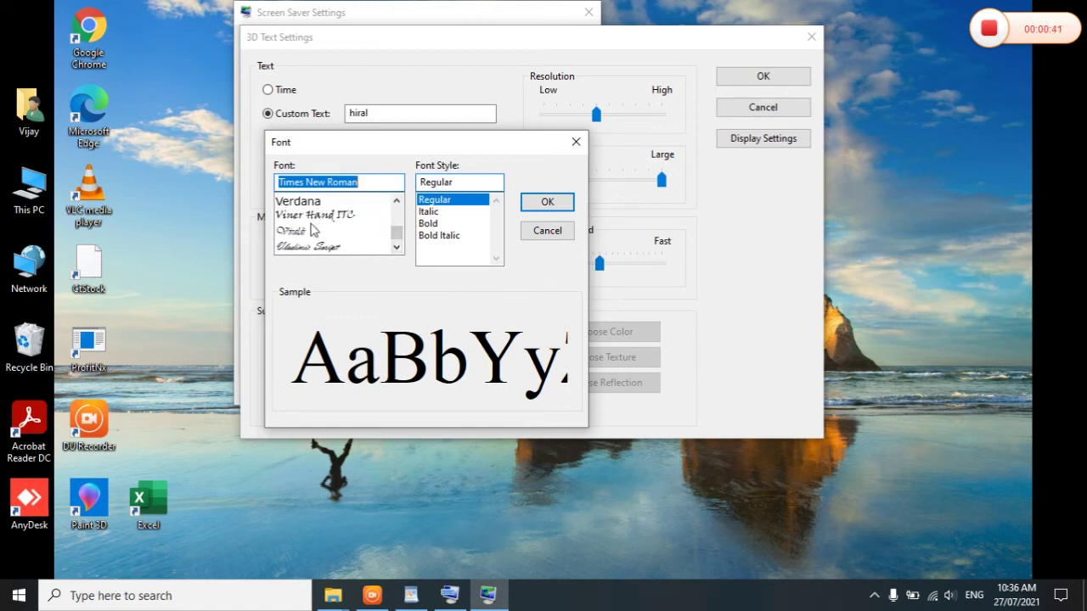
{"action": "left_click", "coordinate": [312, 231]}
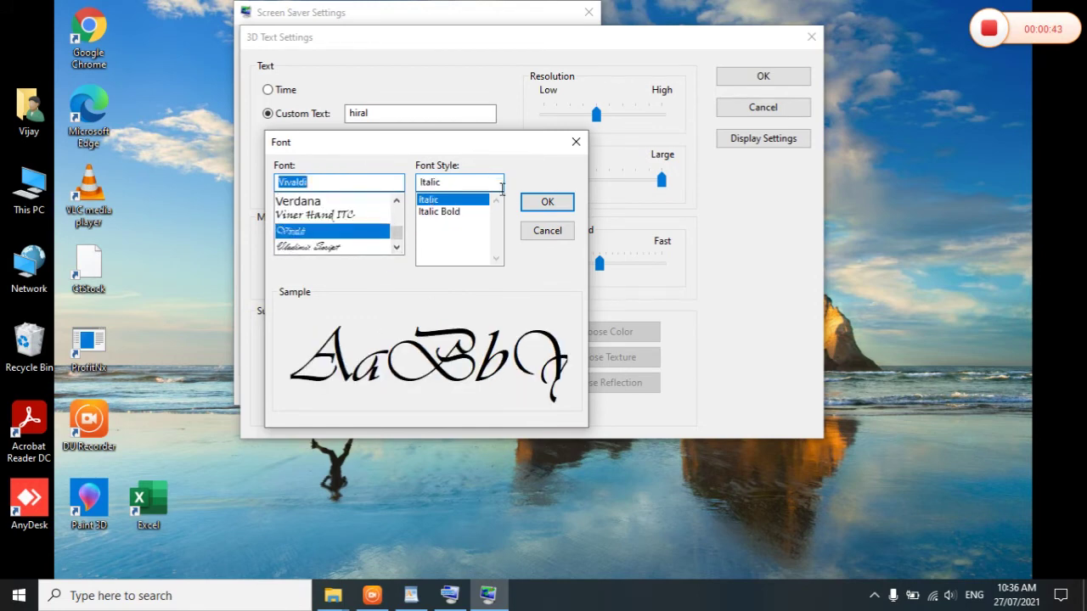
{"action": "left_click", "coordinate": [438, 212]}
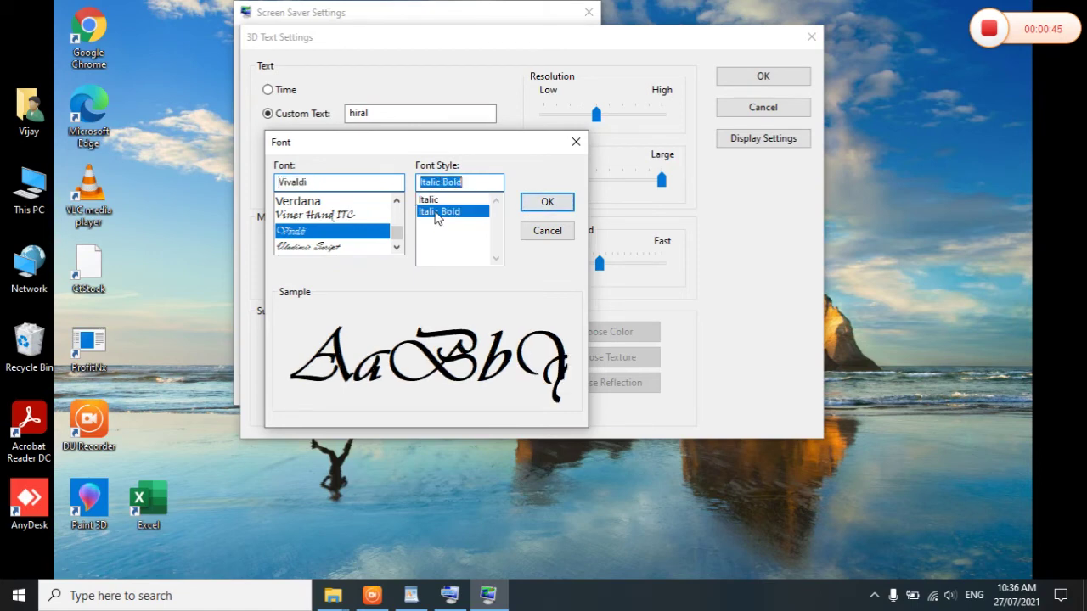
{"action": "left_click", "coordinate": [544, 205]}
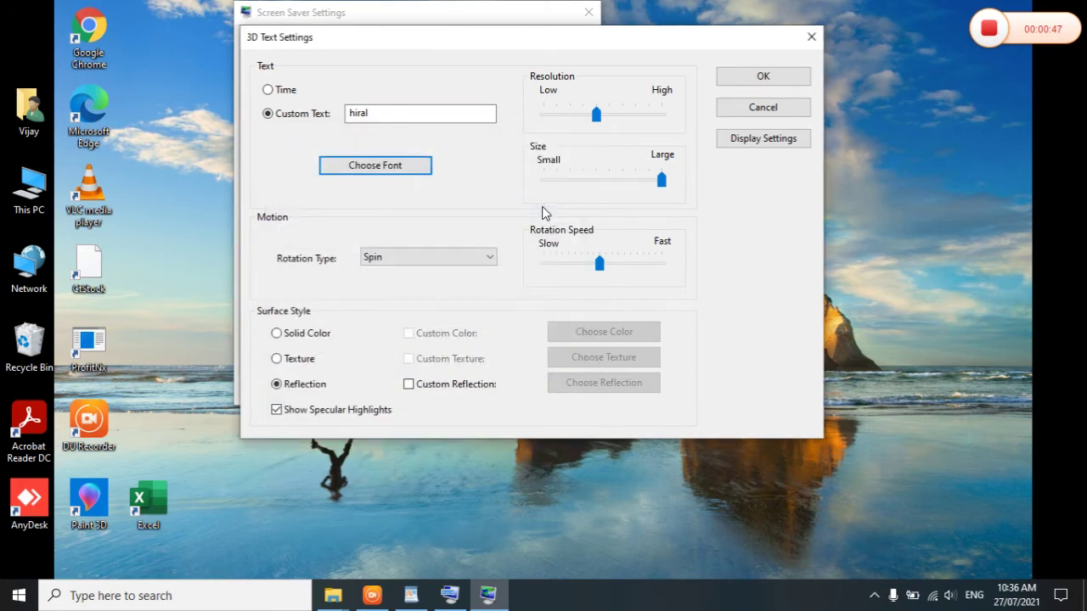
Set the 3D text's rotation type to See-saw and accept the 3D Text settings
{"action": "left_click", "coordinate": [485, 259]}
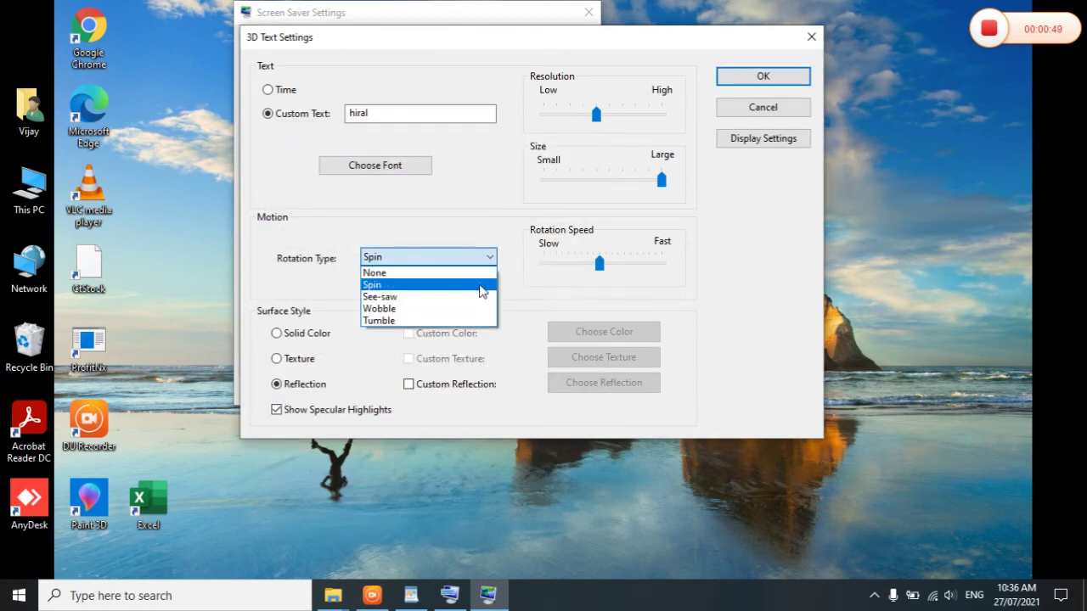
{"action": "left_click", "coordinate": [380, 297]}
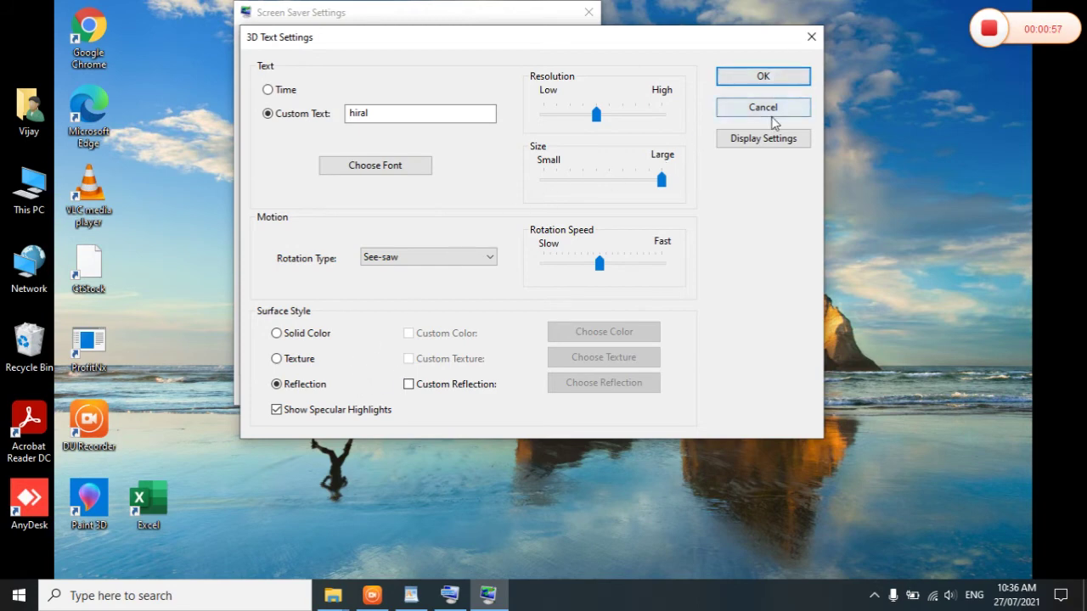
{"action": "left_click", "coordinate": [763, 76]}
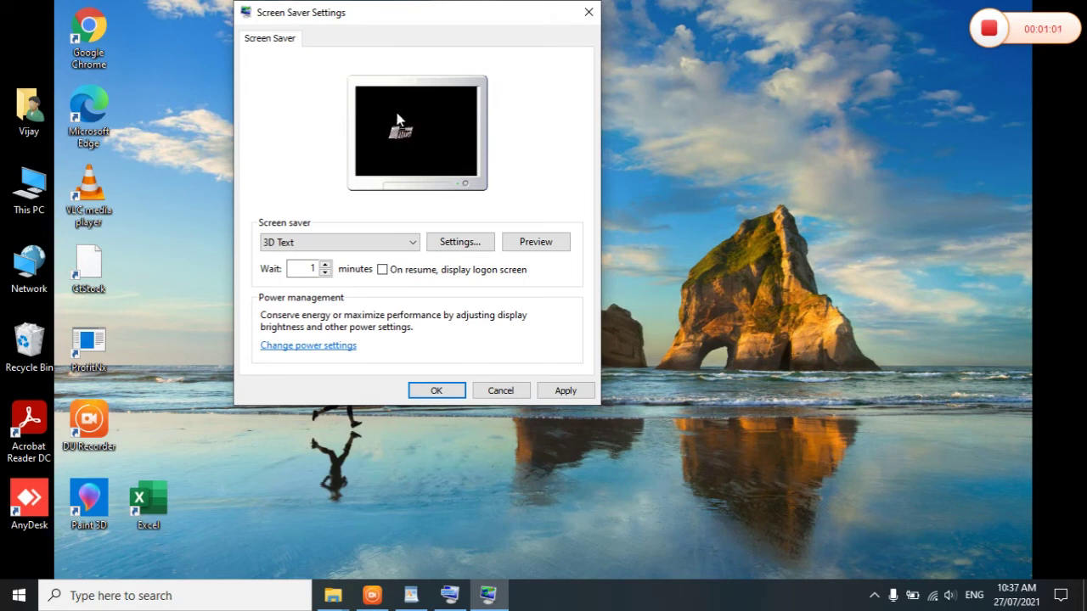
Set the screen saver wait to 1 minute, toggle the logon screen on resume option, and save the settings
{"action": "left_click", "coordinate": [326, 274]}
{"action": "left_click", "coordinate": [325, 265]}
{"action": "left_click", "coordinate": [326, 273]}
{"action": "key", "text": "BackSpace"}
{"action": "type", "text": "0"}
{"action": "key", "text": "minus"}
{"action": "type", "text": "5"}
{"action": "key", "text": "minus"}
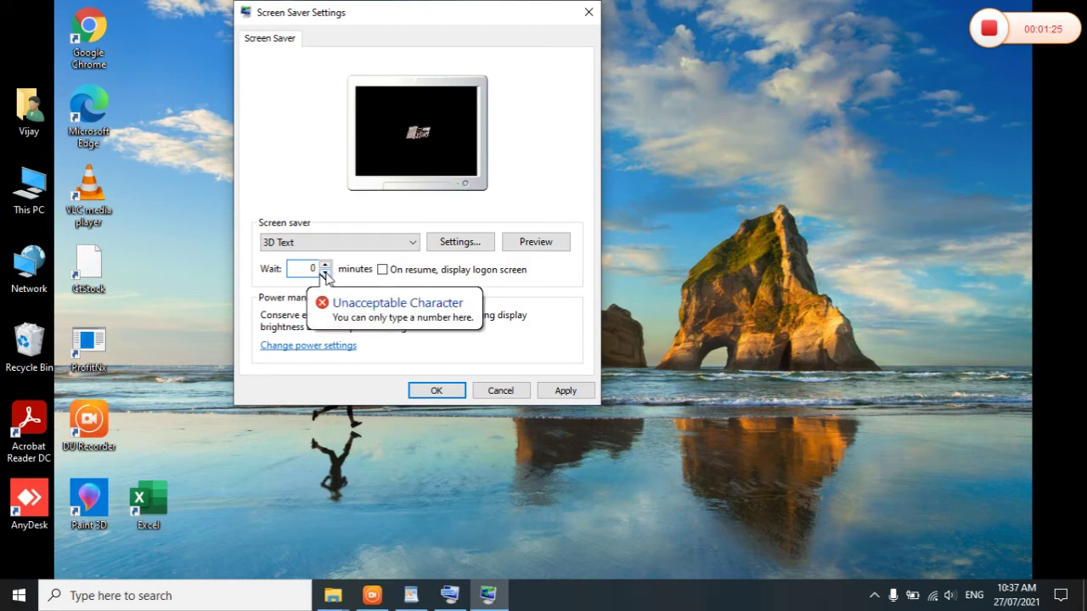
{"action": "key", "text": "BackSpace"}
{"action": "type", "text": "1"}
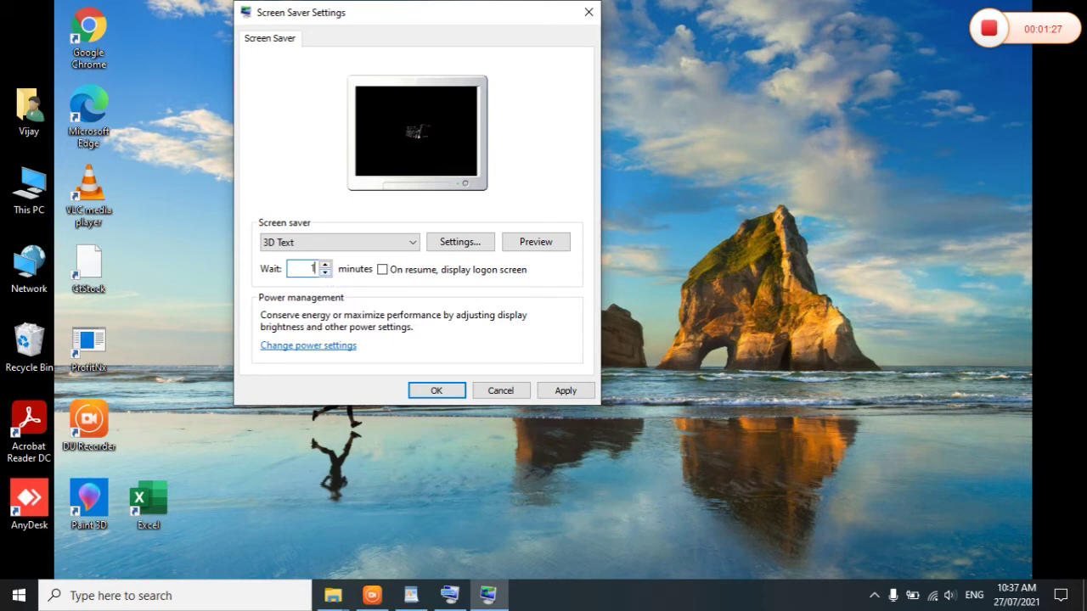
{"action": "left_click", "coordinate": [386, 270]}
{"action": "left_click", "coordinate": [449, 391]}
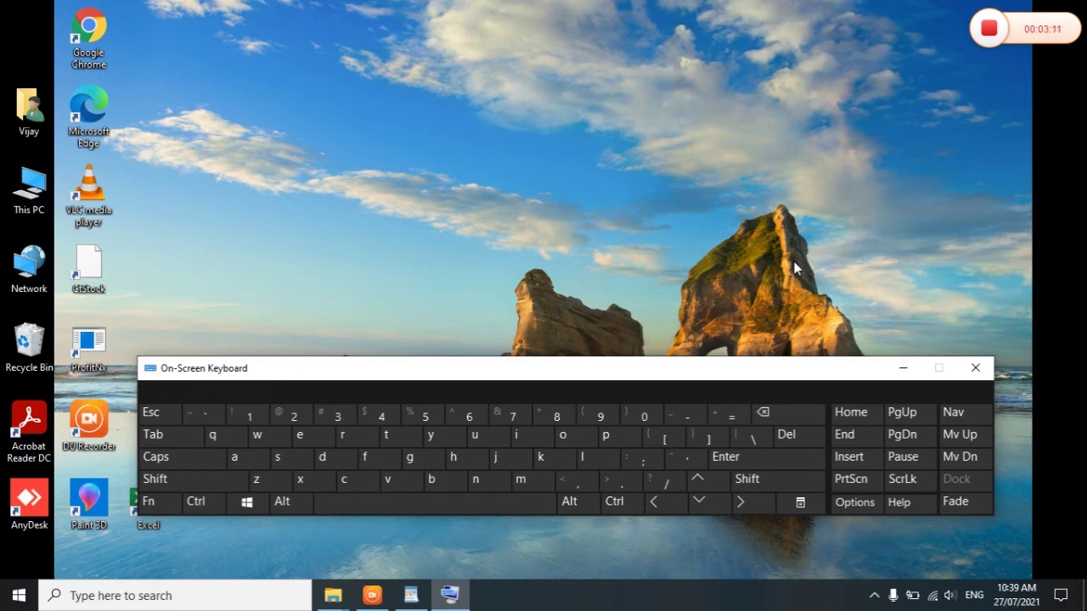
Close the On-Screen Keyboard and refresh the desktop
{"action": "left_click", "coordinate": [979, 375]}
{"action": "right_click", "coordinate": [611, 161]}
{"action": "left_click", "coordinate": [659, 212]}
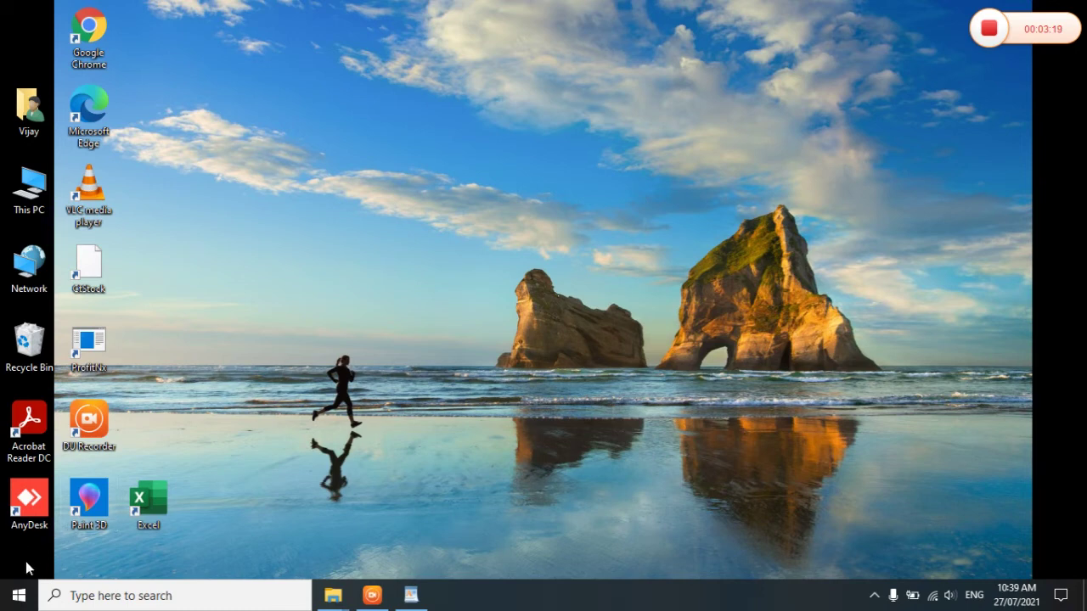
Search for "windows ex", open File Explorer, and expand This PC in the folder tree
{"action": "left_click", "coordinate": [25, 602]}
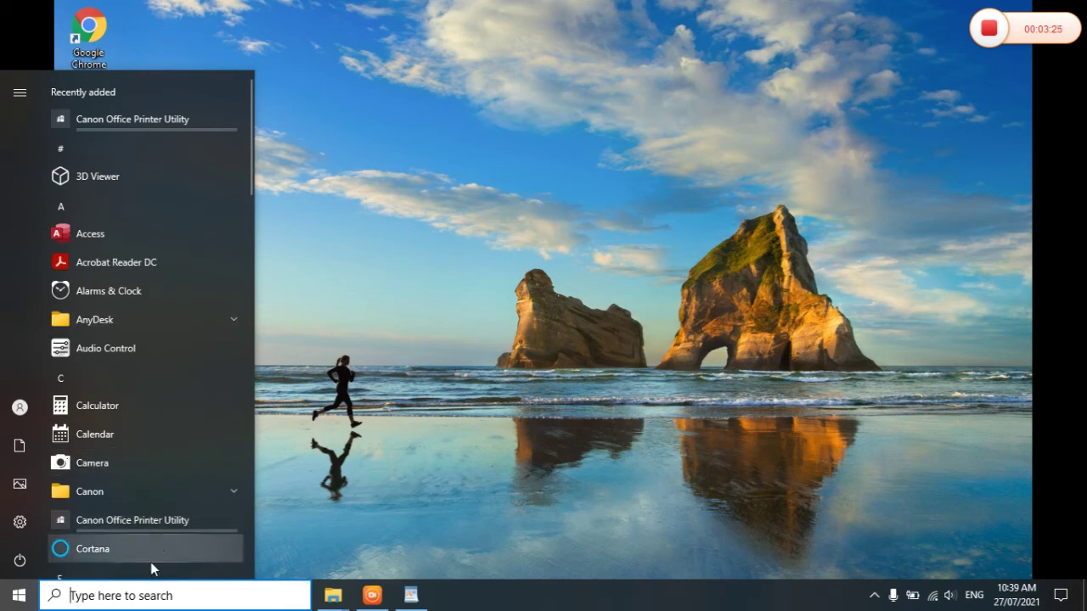
{"action": "left_click", "coordinate": [147, 593]}
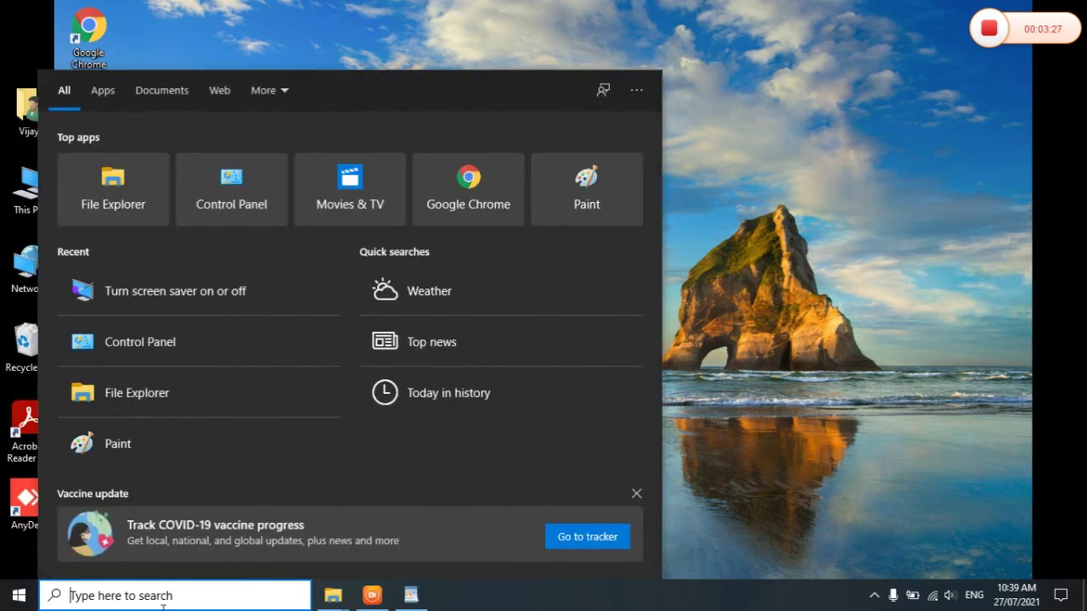
{"action": "type", "text": "windows"}
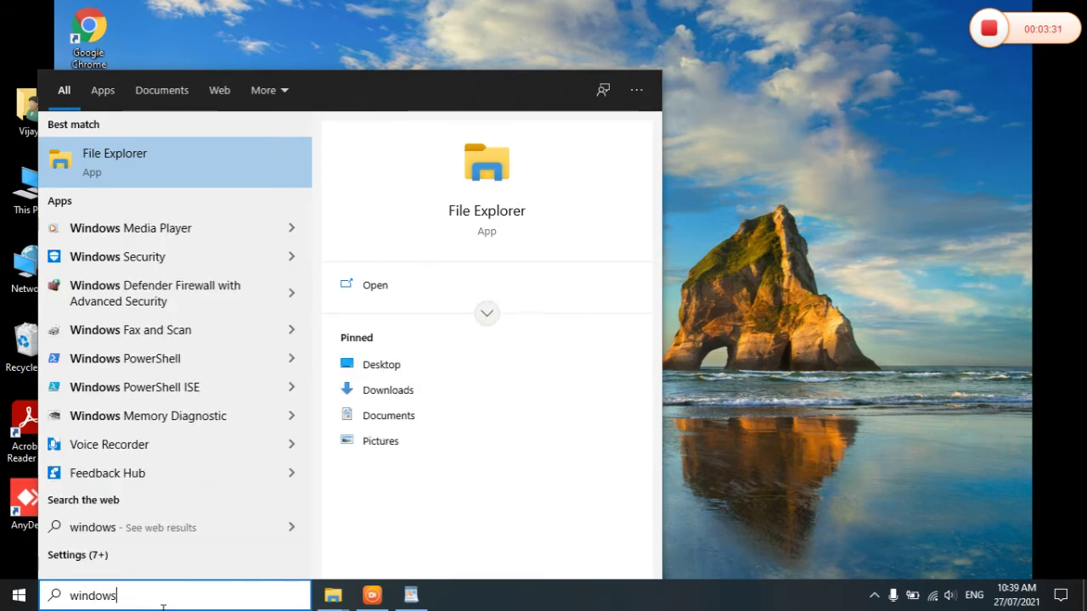
{"action": "type", "text": " ex"}
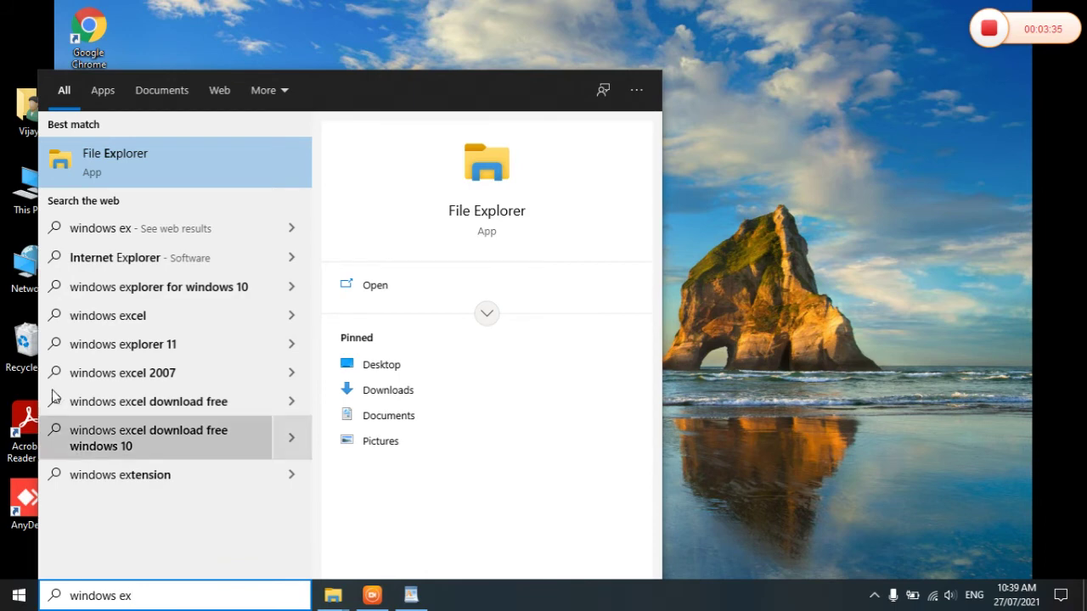
{"action": "left_click", "coordinate": [124, 166]}
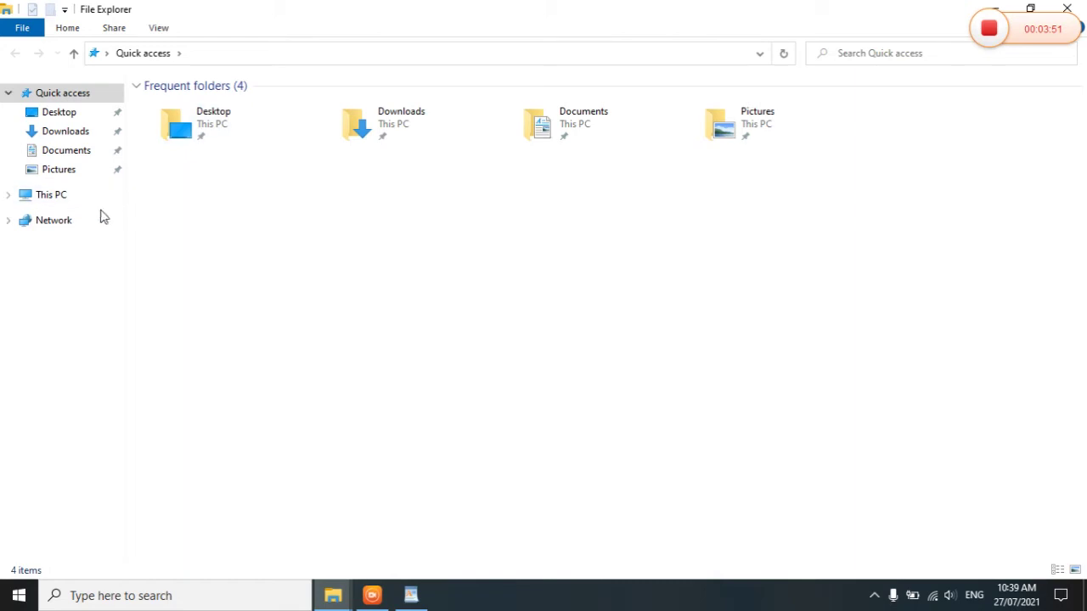
{"action": "left_click", "coordinate": [7, 196]}
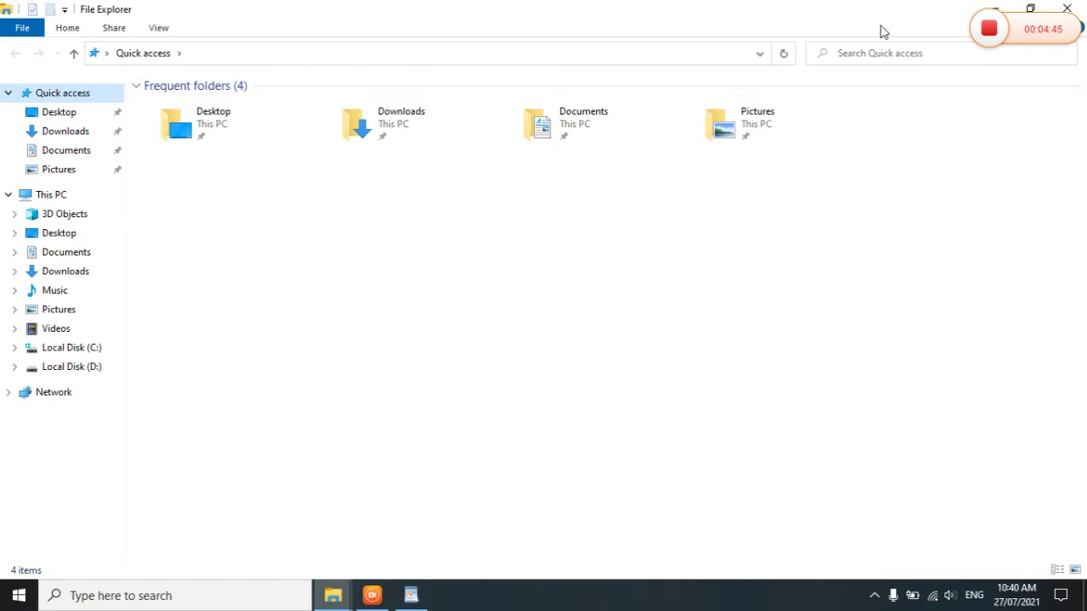
Close File Explorer and refresh the desktop twice
{"action": "left_click", "coordinate": [1067, 7]}
{"action": "right_click", "coordinate": [594, 145]}
{"action": "left_click", "coordinate": [647, 202]}
{"action": "right_click", "coordinate": [641, 194]}
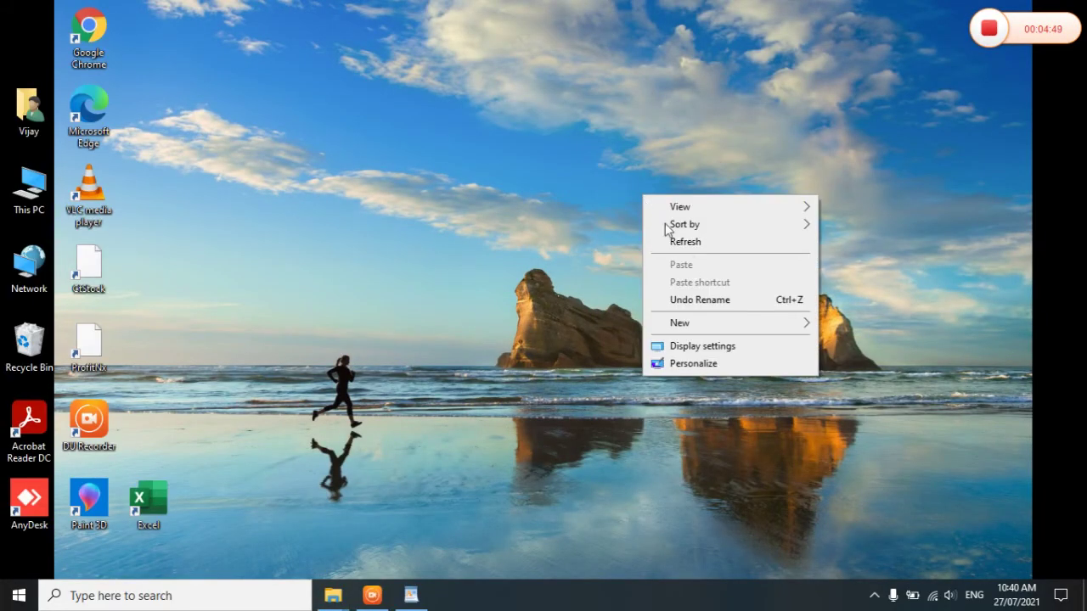
{"action": "left_click", "coordinate": [728, 242]}
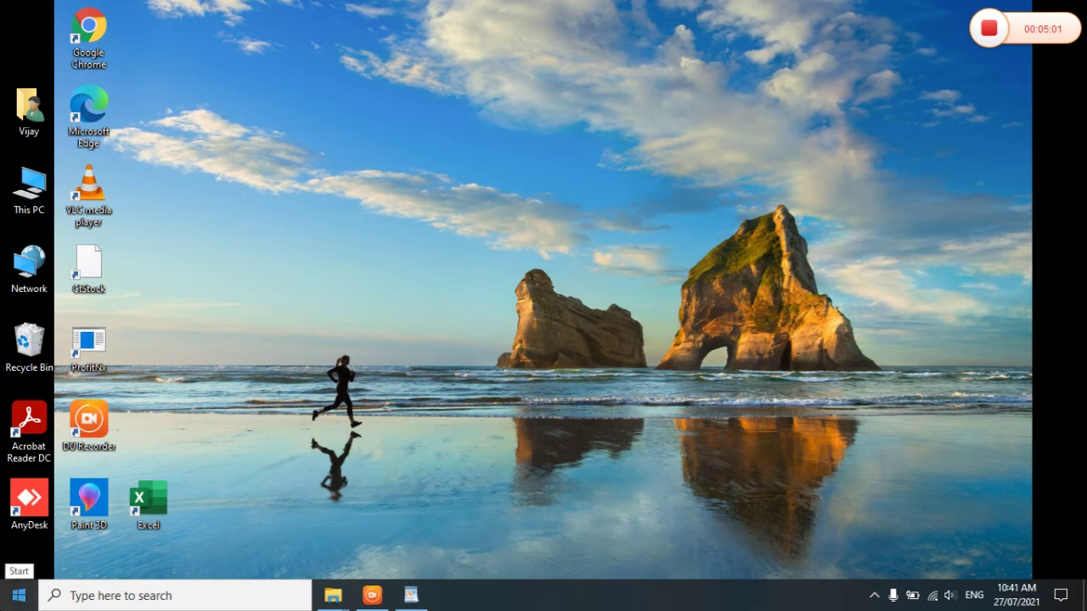
Search for "windows" and reopen File Explorer from the results
{"action": "left_click", "coordinate": [23, 598]}
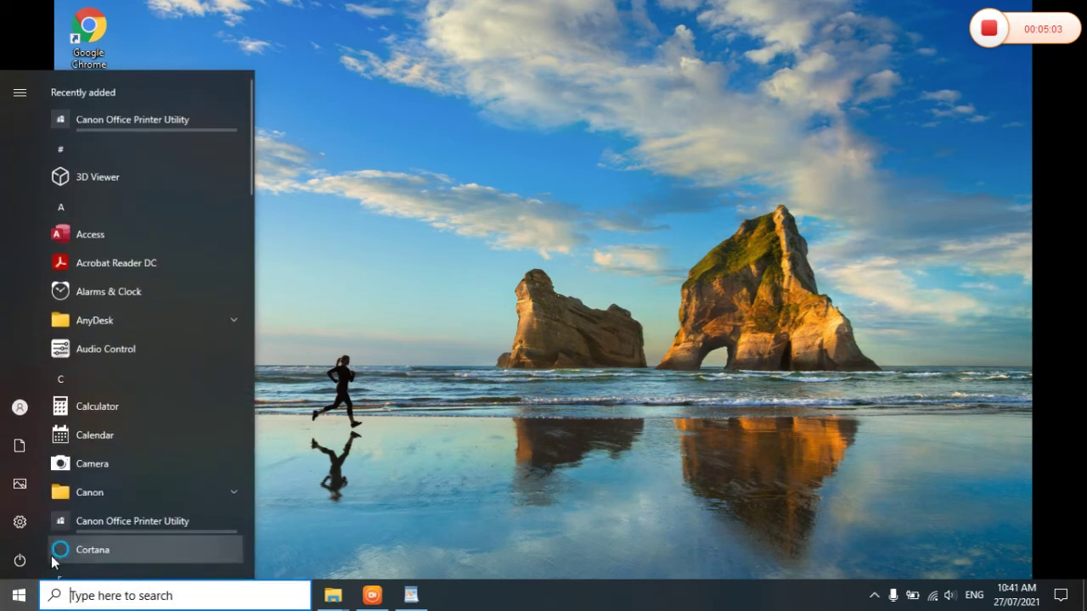
{"action": "left_click", "coordinate": [111, 592]}
{"action": "type", "text": "w"}
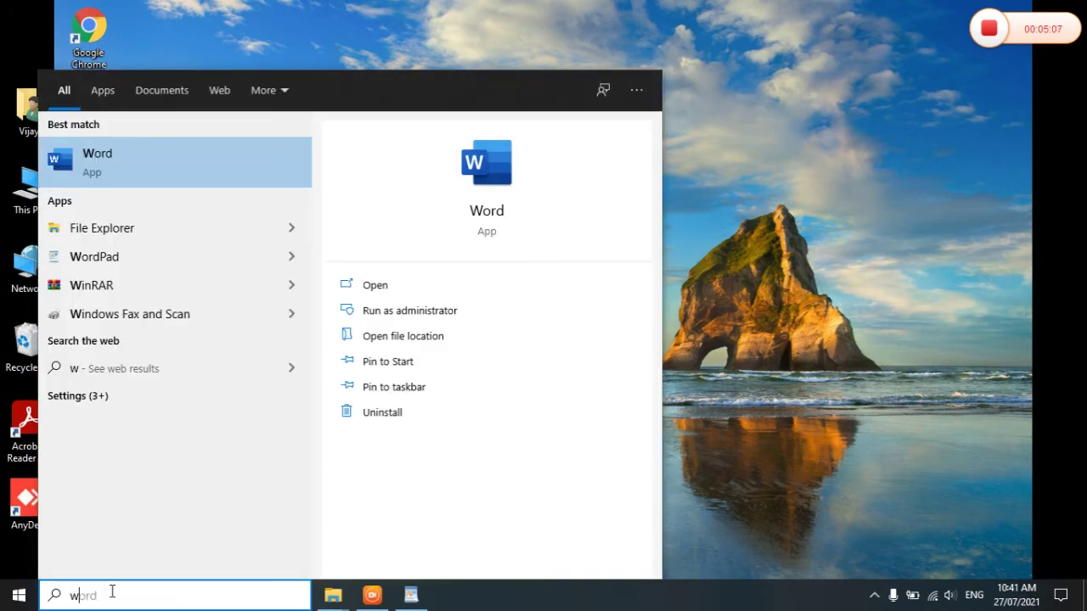
{"action": "type", "text": "indows"}
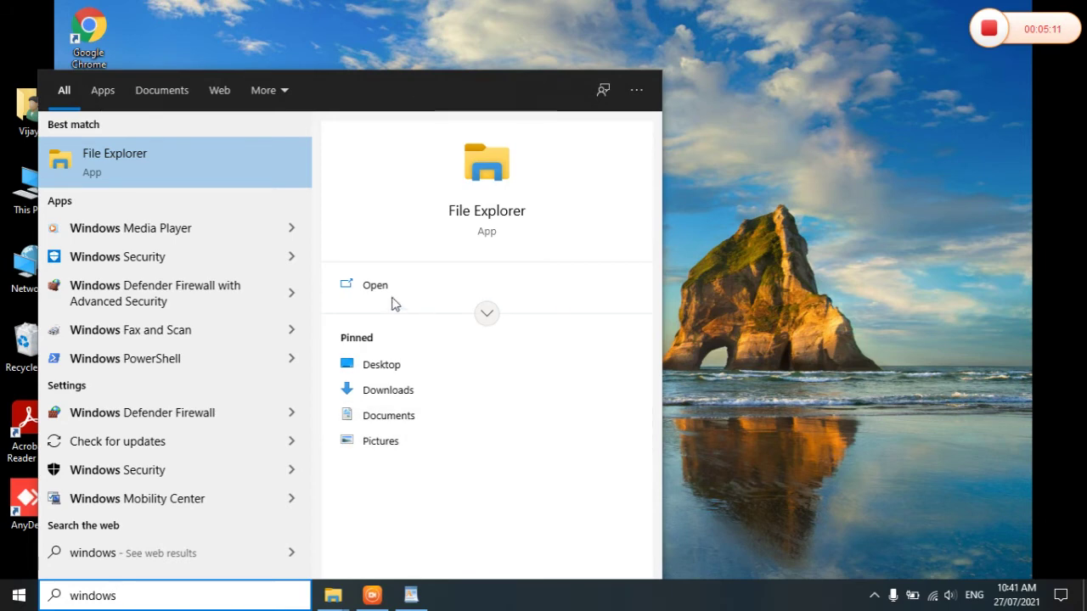
{"action": "left_click", "coordinate": [213, 170]}
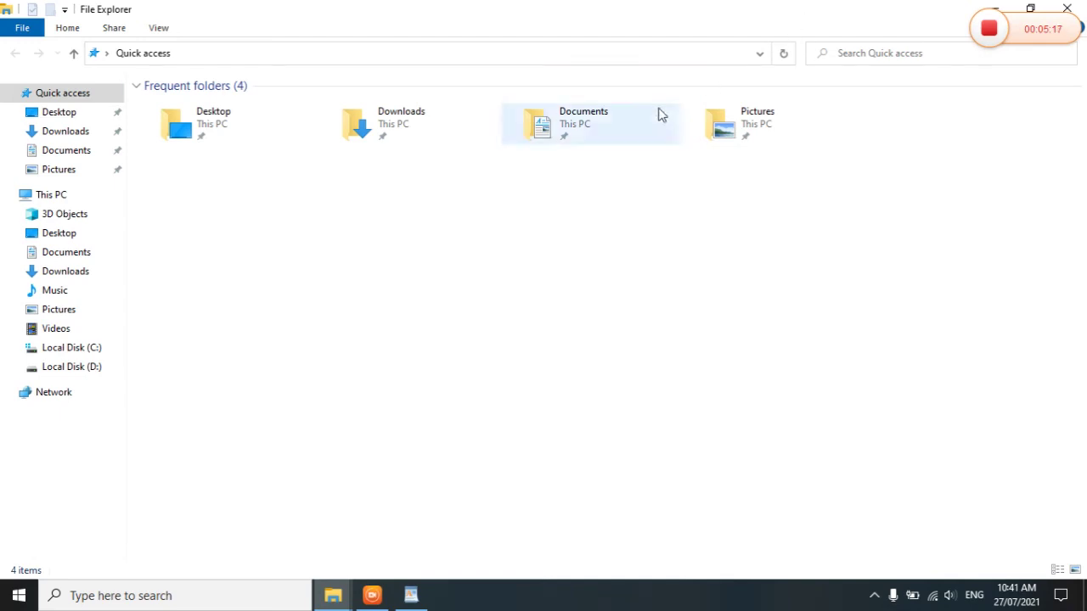
Browse the Documents, Pictures and Desktop folders from Quick access
{"action": "right_click", "coordinate": [20, 477]}
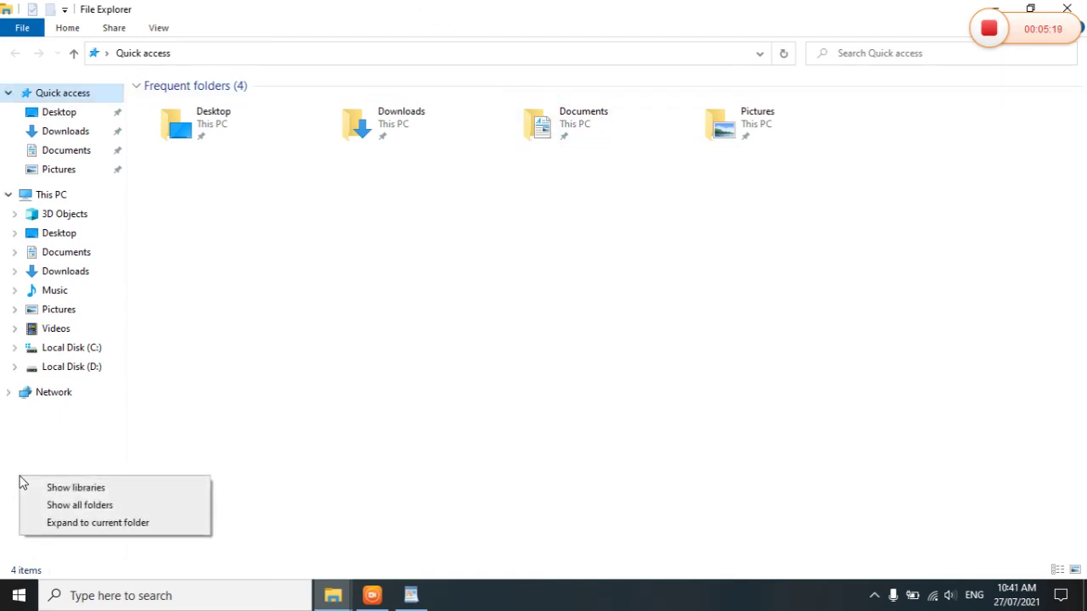
{"action": "left_click", "coordinate": [90, 391]}
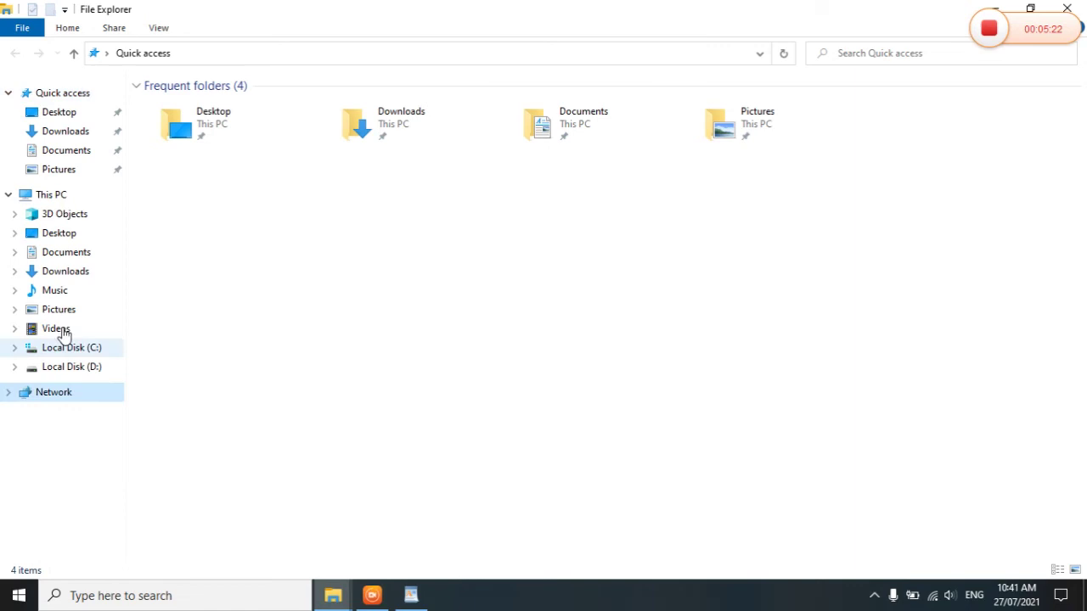
{"action": "left_click", "coordinate": [79, 179]}
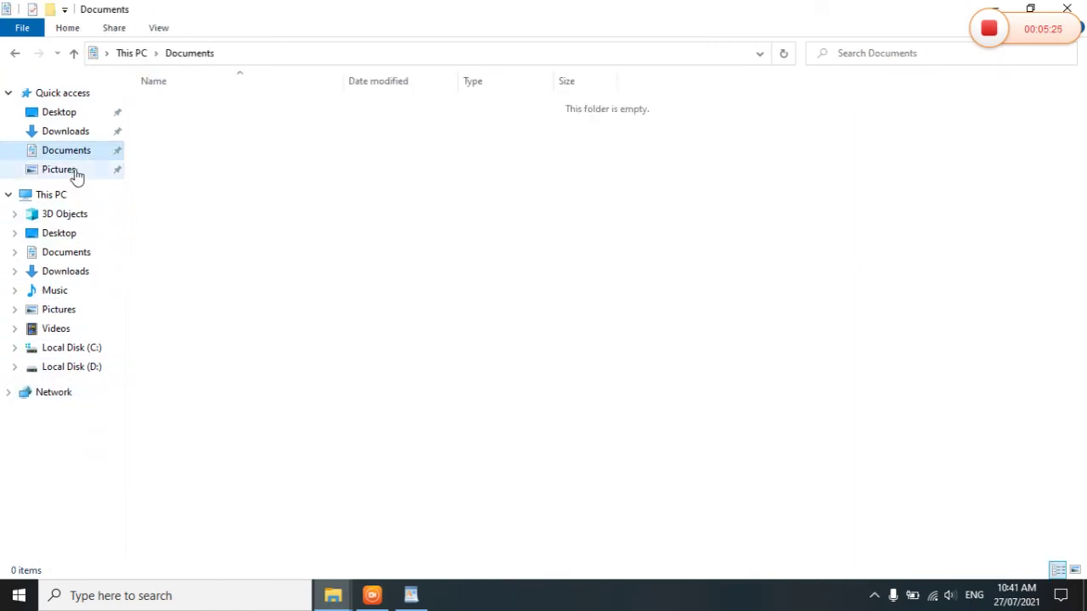
{"action": "left_click", "coordinate": [74, 174]}
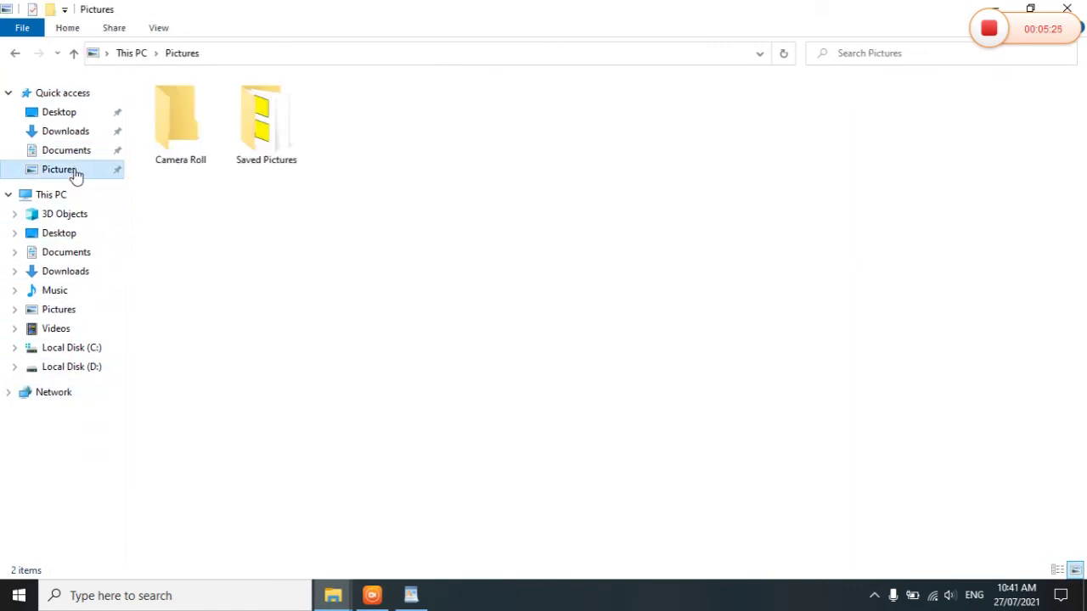
{"action": "left_click", "coordinate": [81, 118]}
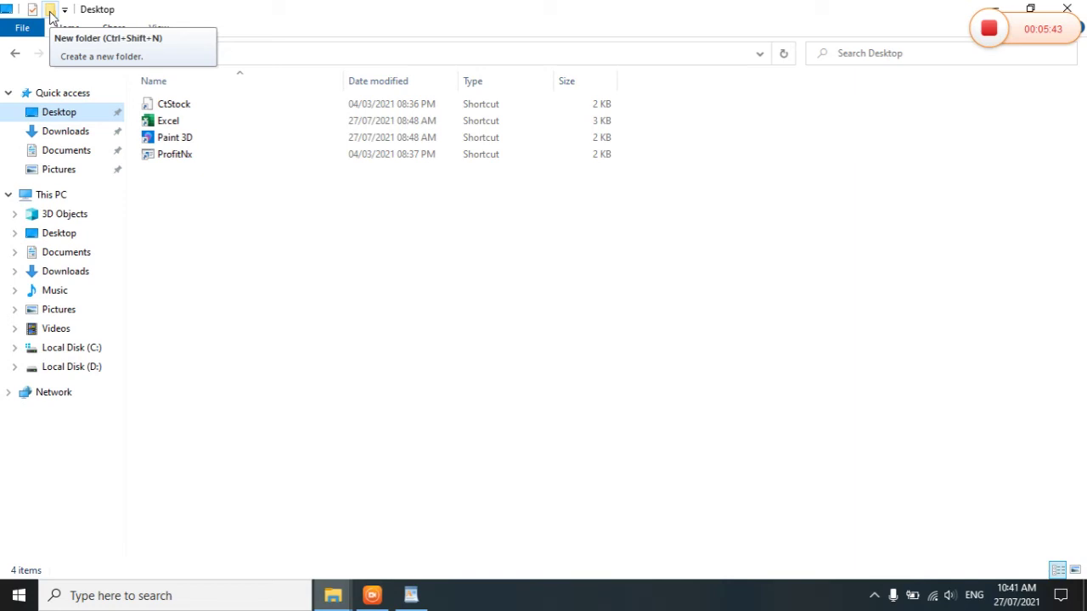
Create a new folder inside the Pictures folder
{"action": "left_click", "coordinate": [56, 175]}
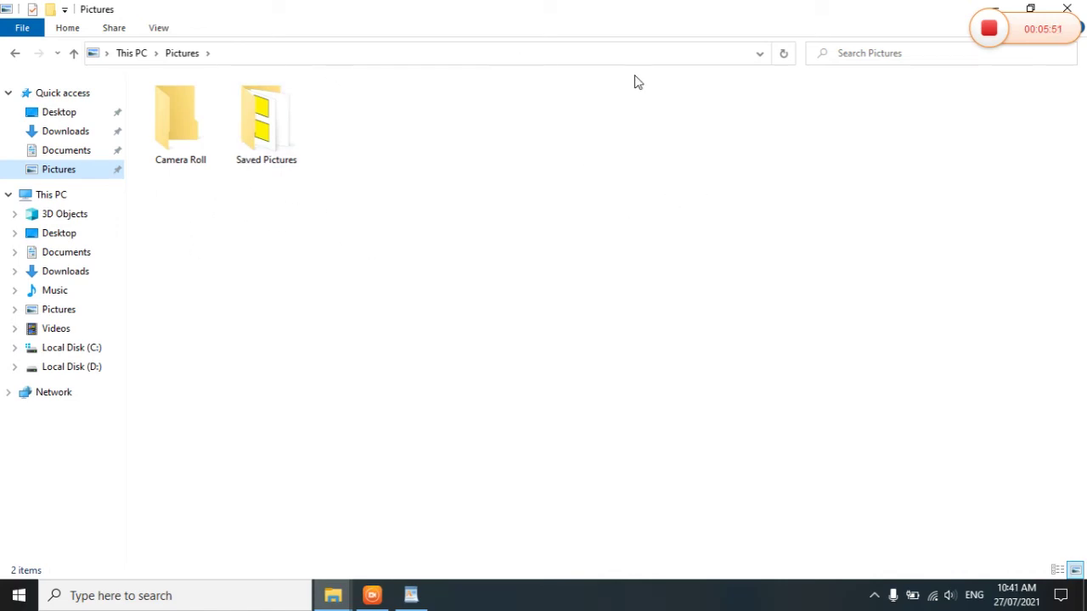
{"action": "left_click", "coordinate": [49, 10]}
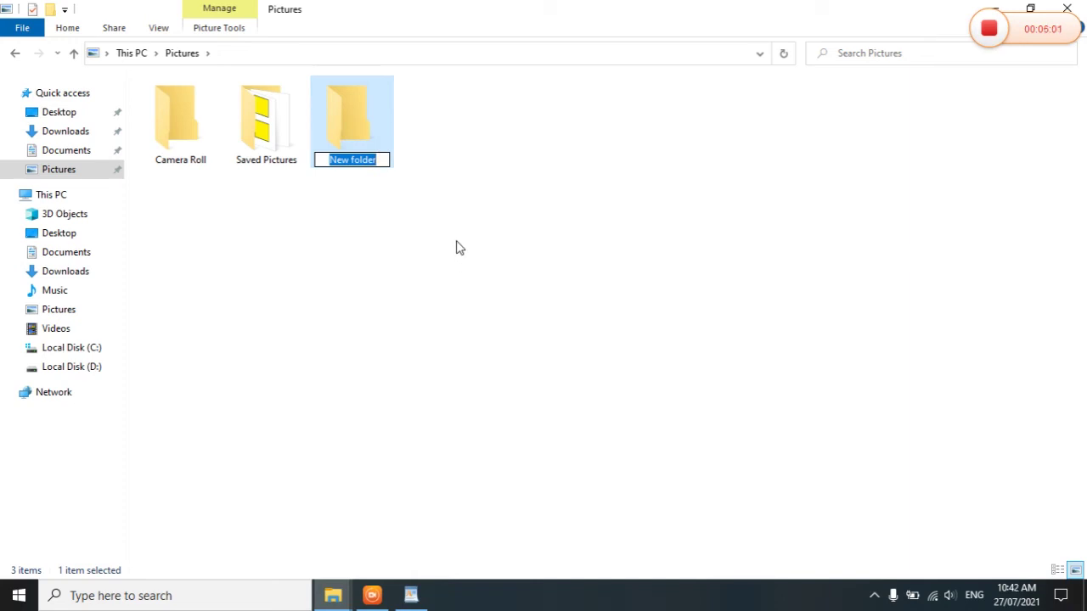
Create a second new folder in the Pictures folder, keeping its default name
{"action": "right_click", "coordinate": [558, 181]}
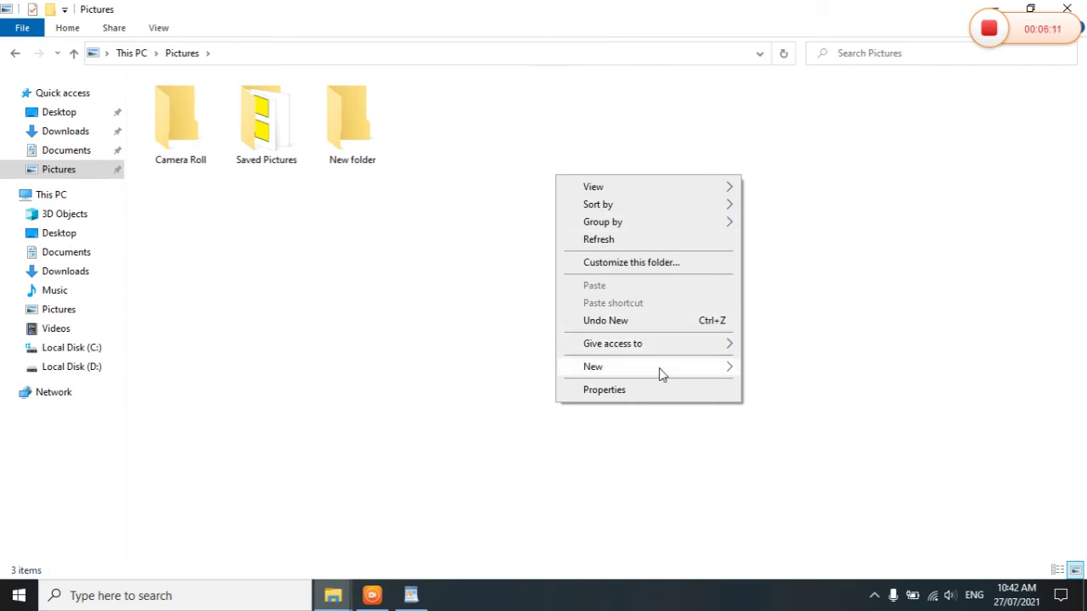
{"action": "mouse_move", "coordinate": [661, 374]}
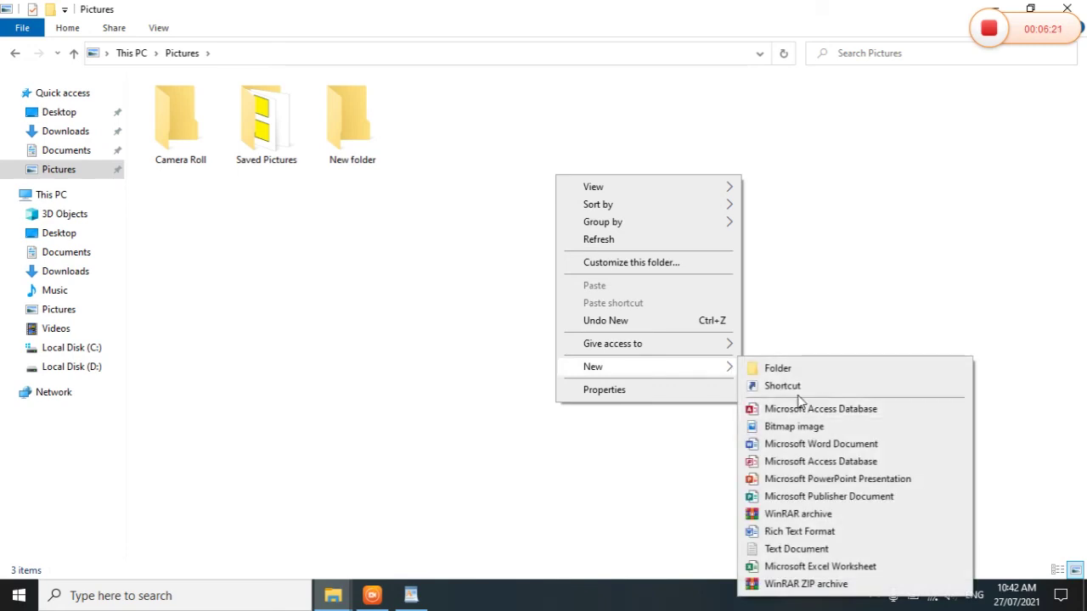
{"action": "left_click", "coordinate": [781, 373]}
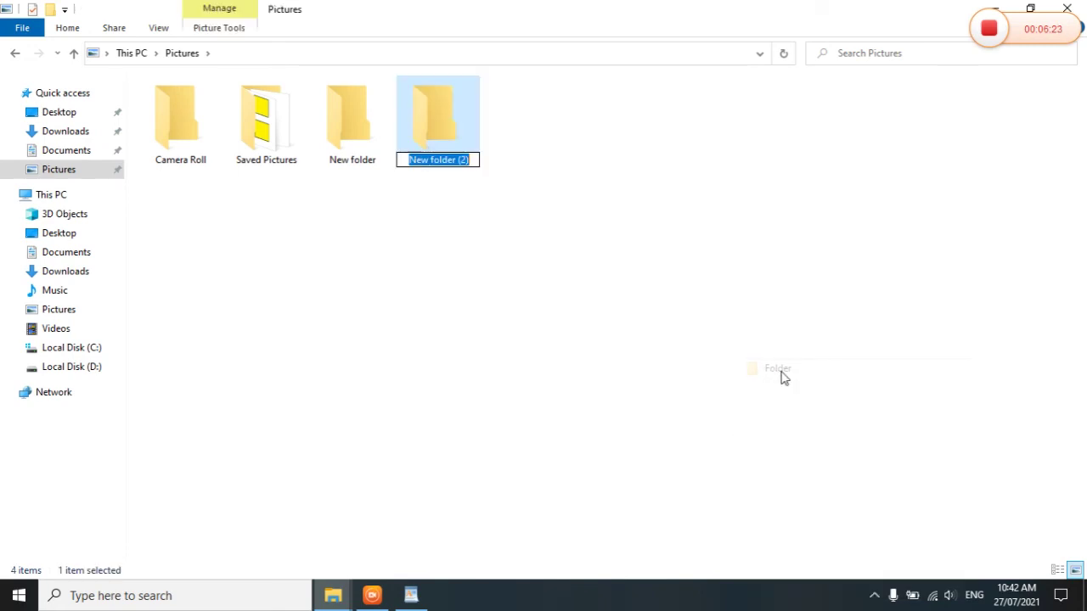
{"action": "left_click", "coordinate": [468, 161]}
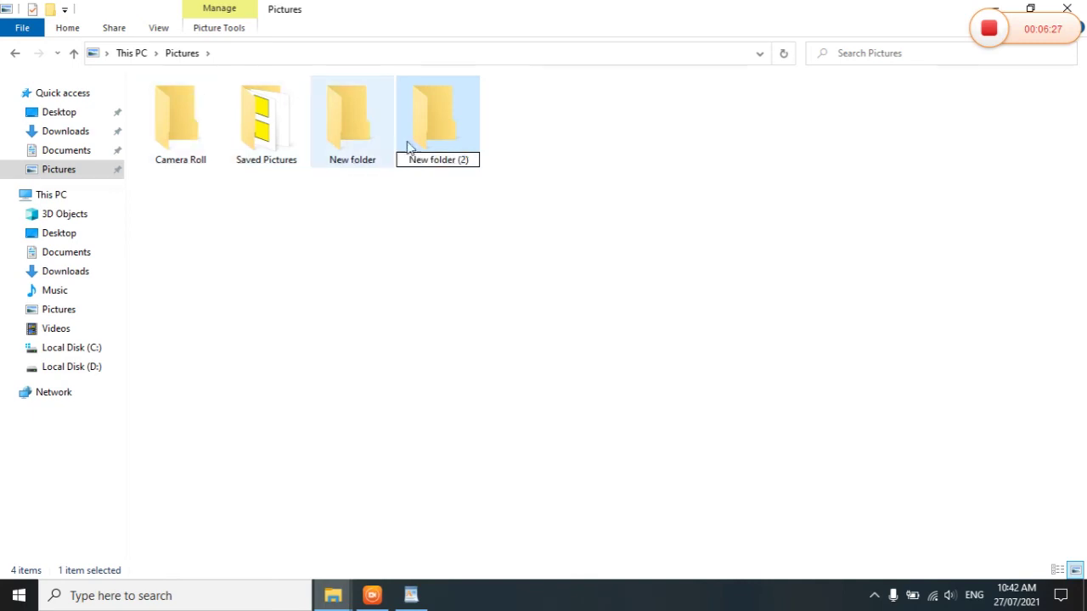
Open each of the two new folders in Pictures to check its contents, returning to Pictures after each
{"action": "left_click", "coordinate": [362, 146]}
{"action": "double_click", "coordinate": [363, 146]}
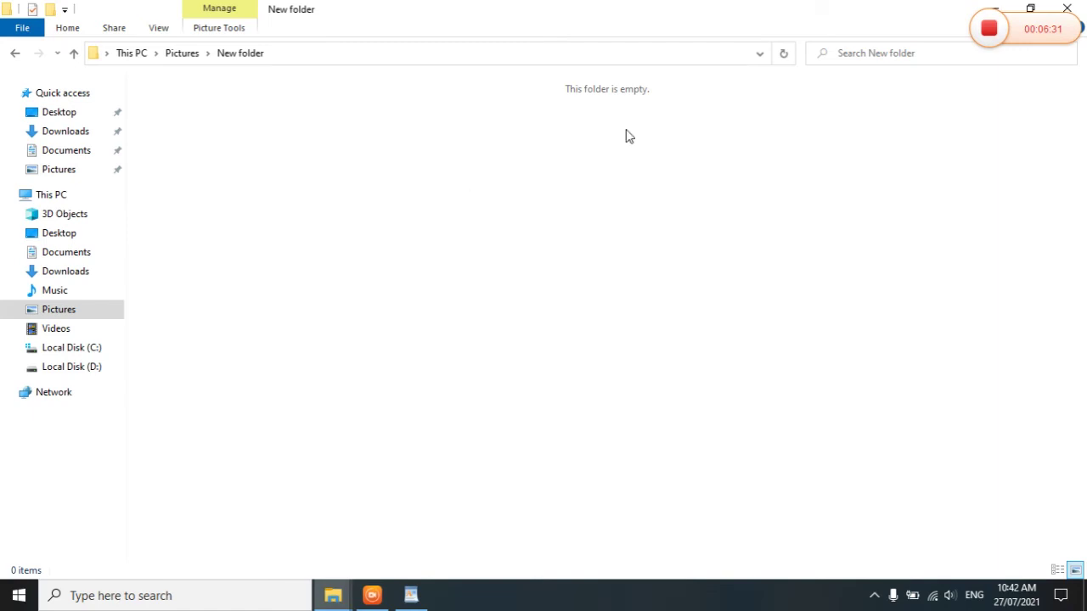
{"action": "left_click", "coordinate": [15, 52]}
{"action": "left_click", "coordinate": [427, 110]}
{"action": "double_click", "coordinate": [347, 122]}
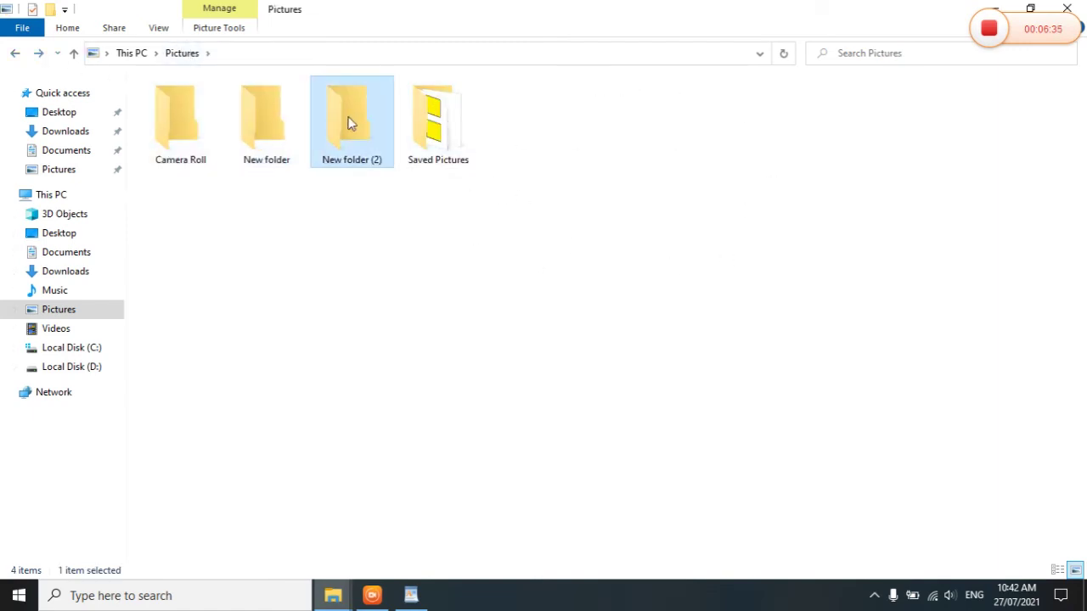
{"action": "left_click", "coordinate": [11, 55]}
Rename the folder "New folder (2)" in Pictures as "worksheet"
{"action": "right_click", "coordinate": [349, 143]}
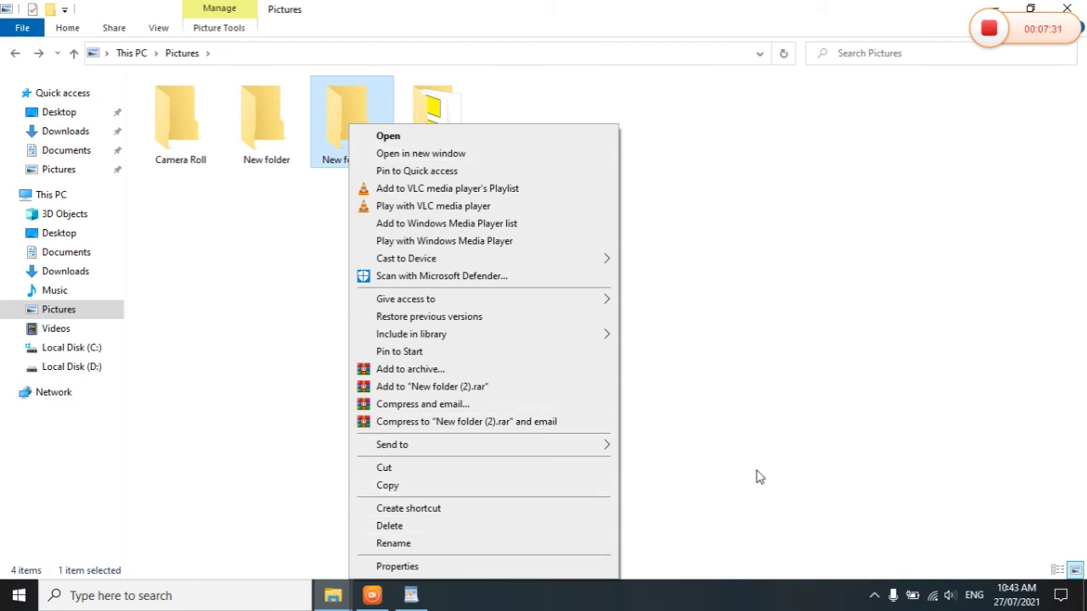
{"action": "left_click", "coordinate": [395, 545]}
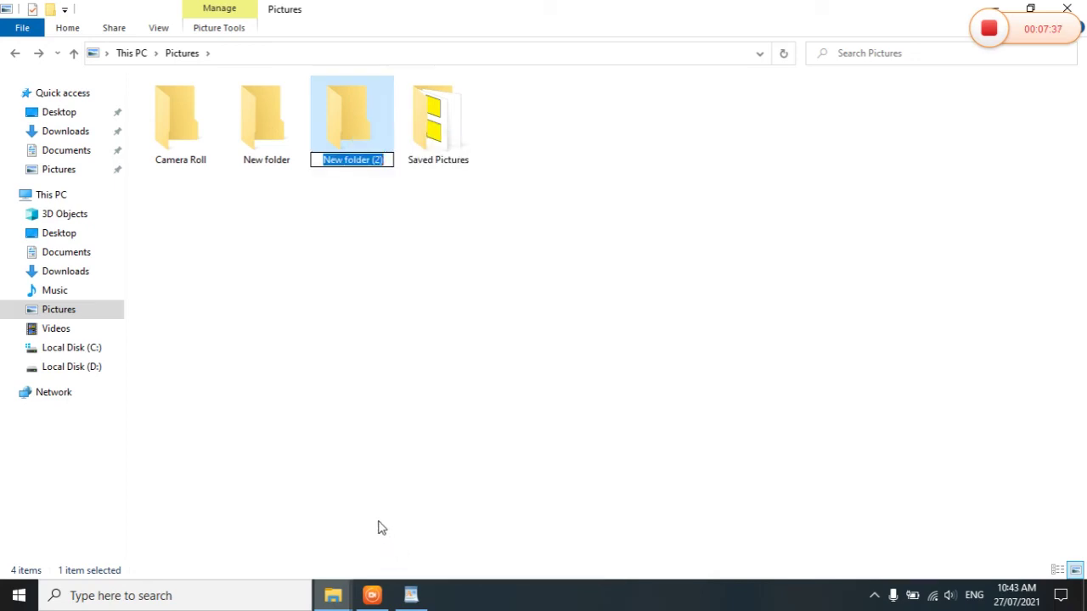
{"action": "left_click", "coordinate": [384, 160]}
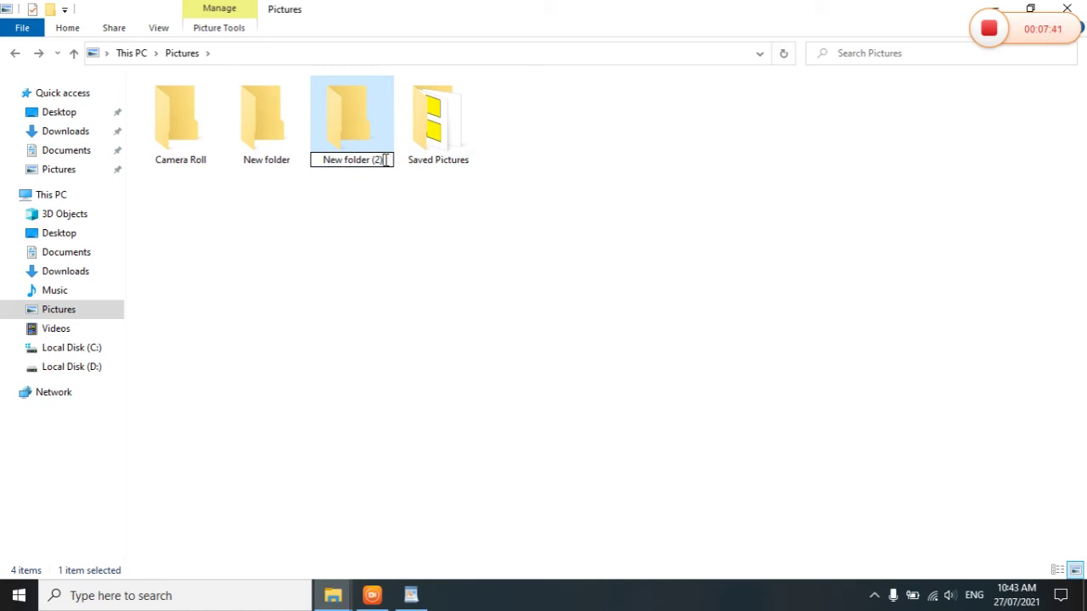
{"action": "key", "text": "BackSpace"}
{"action": "key", "text": "BackSpace"}
{"action": "key", "text": "BackSpace"}
{"action": "key", "text": "BackSpace"}
{"action": "key", "text": "BackSpace"}
{"action": "key", "text": "BackSpace"}
{"action": "key", "text": "BackSpace"}
{"action": "key", "text": "BackSpace"}
{"action": "key", "text": "BackSpace"}
{"action": "key", "text": "BackSpace"}
{"action": "key", "text": "BackSpace"}
{"action": "key", "text": "BackSpace"}
{"action": "key", "text": "BackSpace"}
{"action": "key", "text": "BackSpace"}
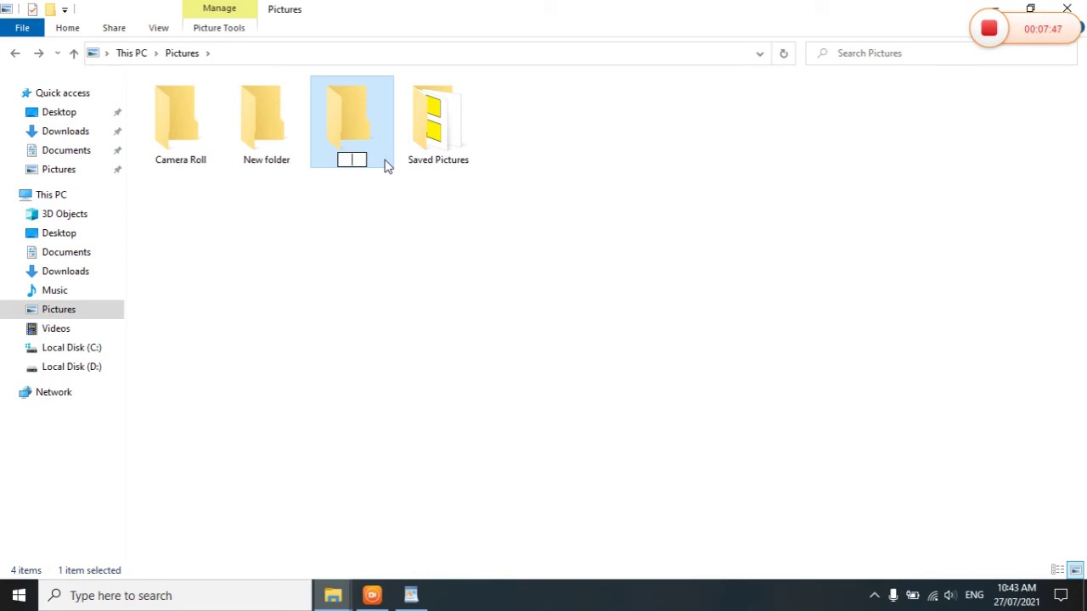
{"action": "type", "text": "worksheet"}
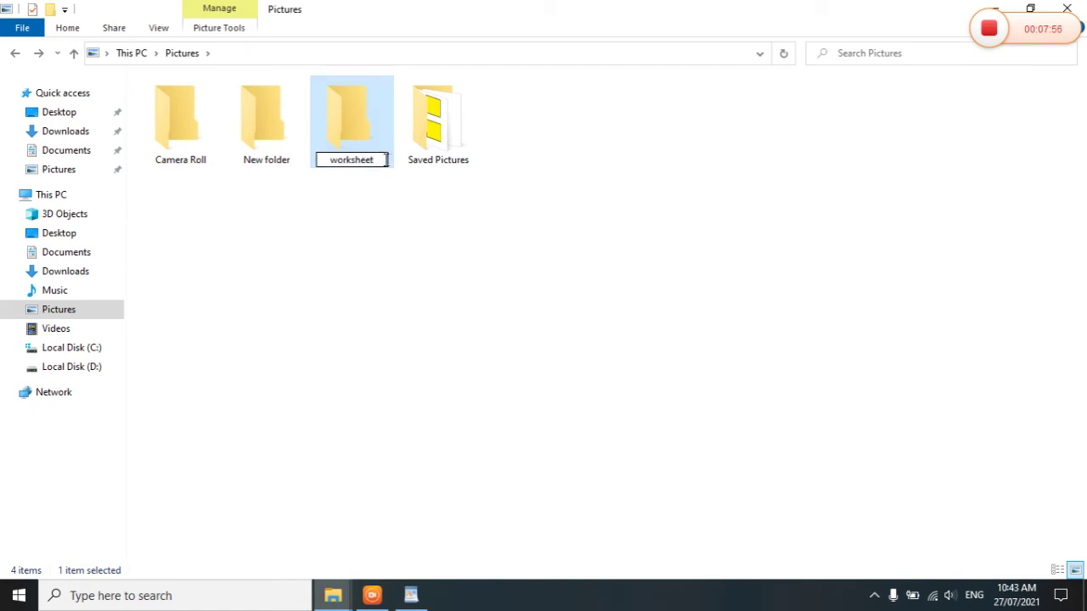
{"action": "key", "text": "Return"}
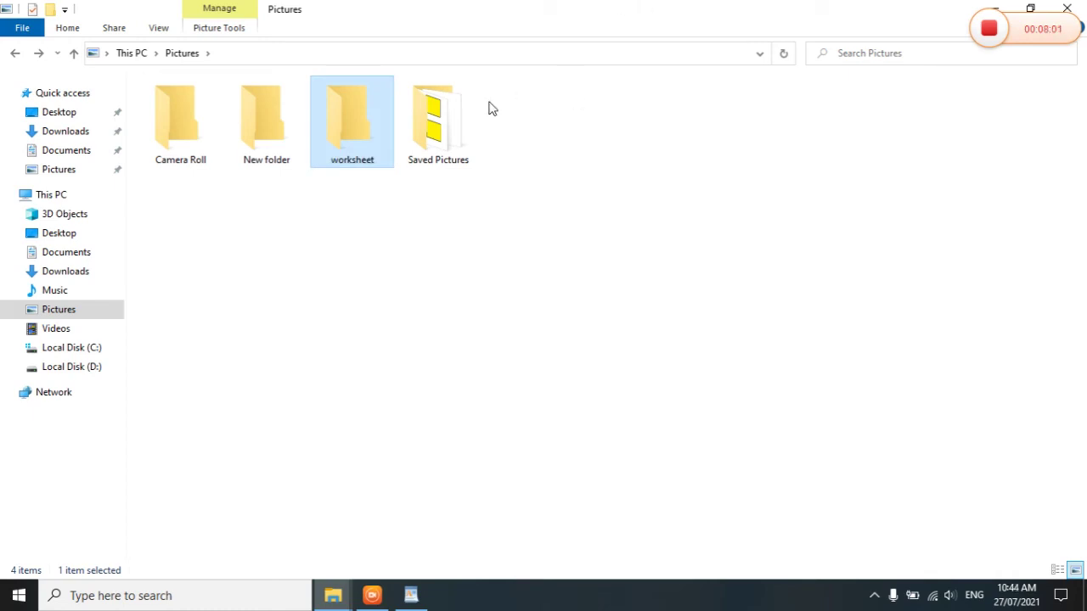
Open the worksheet folder to view its contents, return to Pictures and clear the selection
{"action": "double_click", "coordinate": [366, 126]}
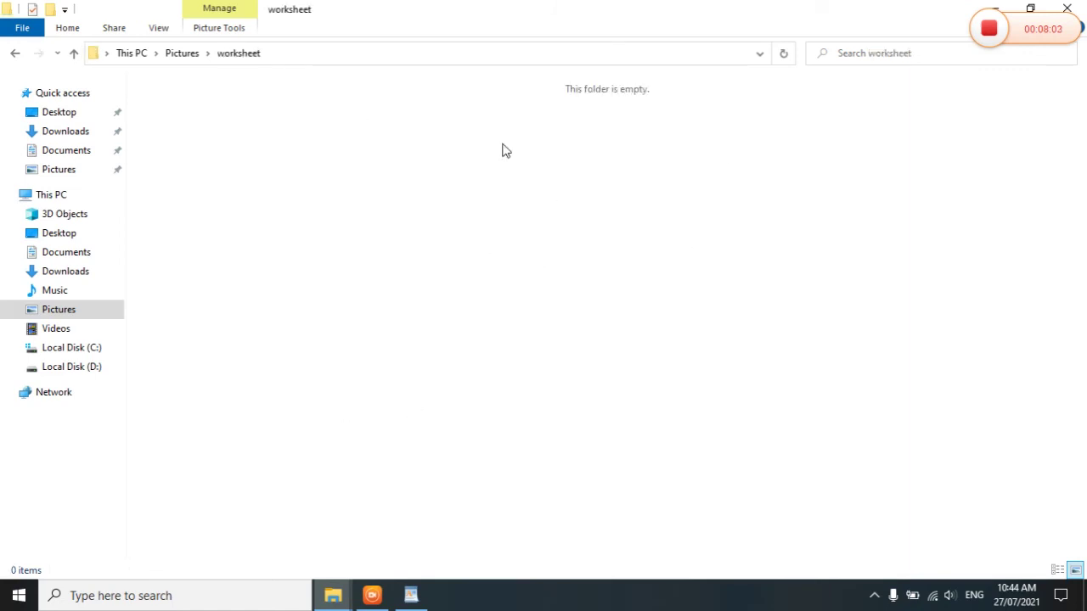
{"action": "left_click", "coordinate": [15, 53]}
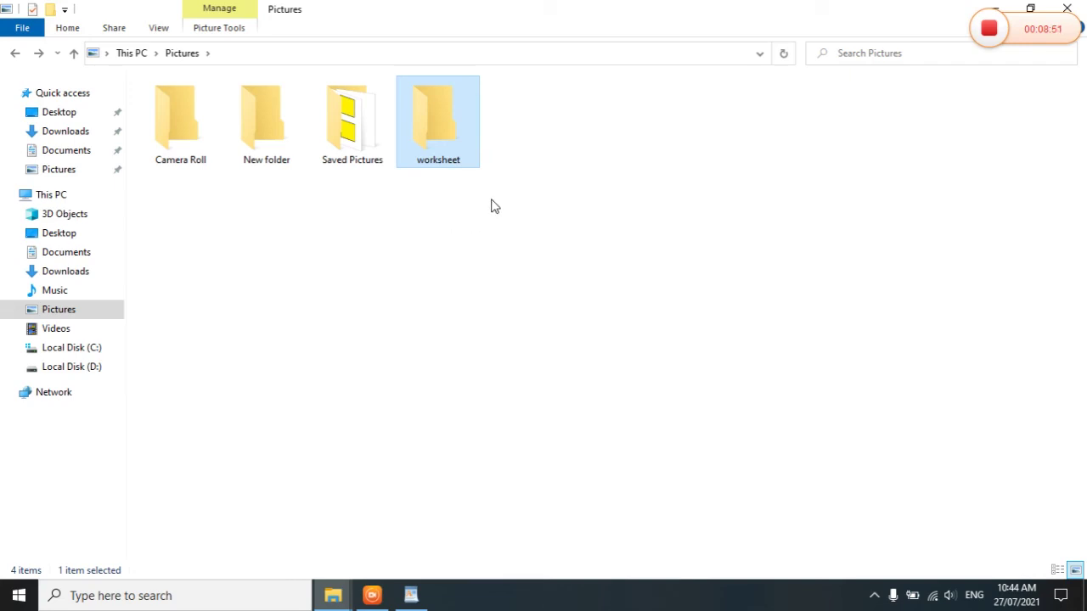
{"action": "left_click", "coordinate": [378, 236]}
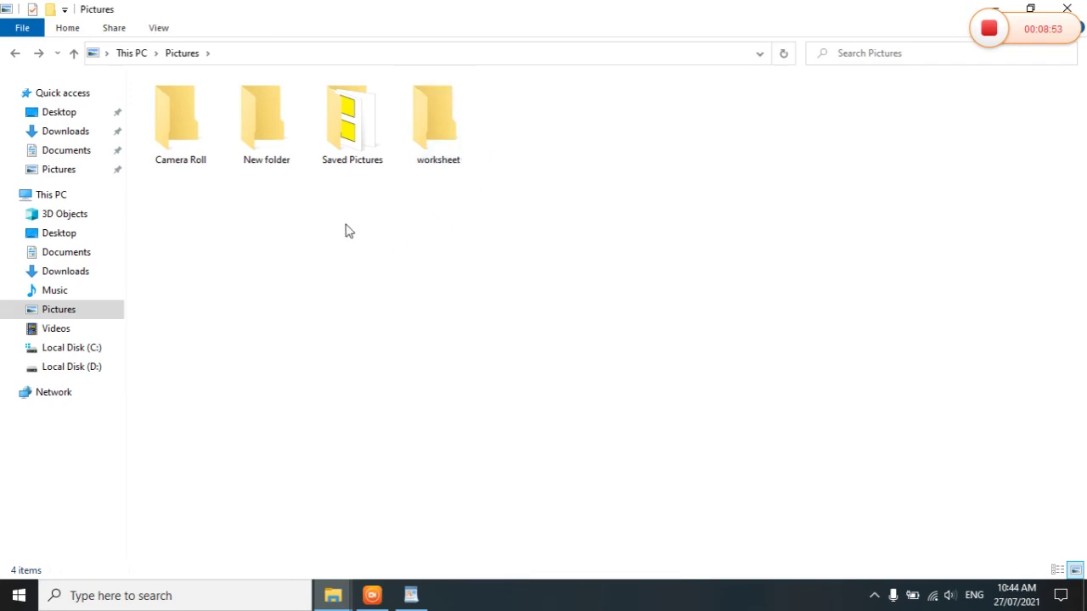
Copy the worksheet folder from Pictures to the desktop and move the copy near the middle of the desktop
{"action": "left_click", "coordinate": [429, 146]}
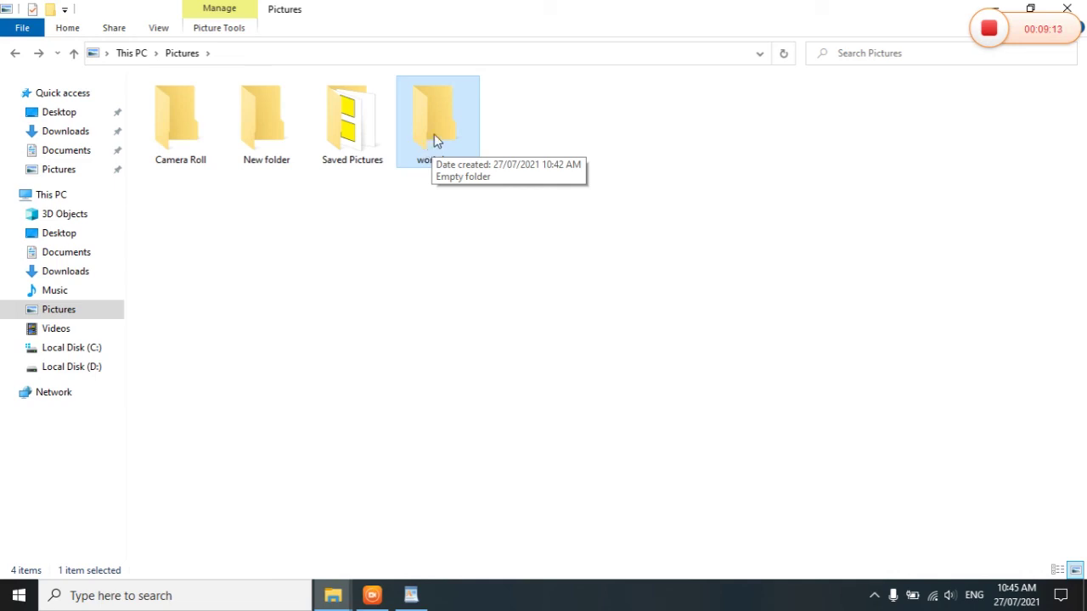
{"action": "right_click", "coordinate": [434, 134]}
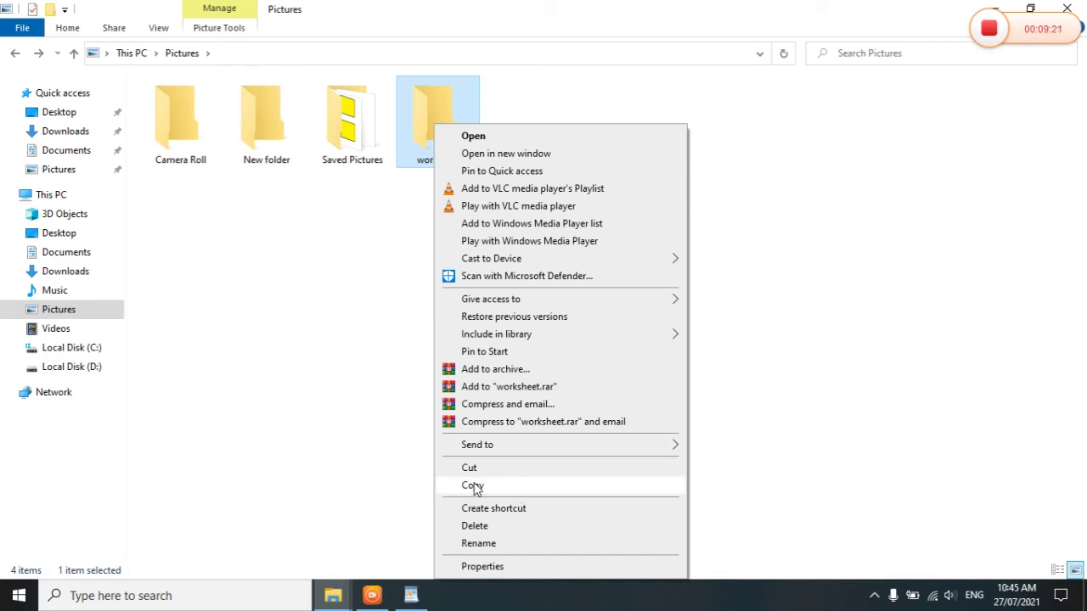
{"action": "left_click", "coordinate": [507, 495]}
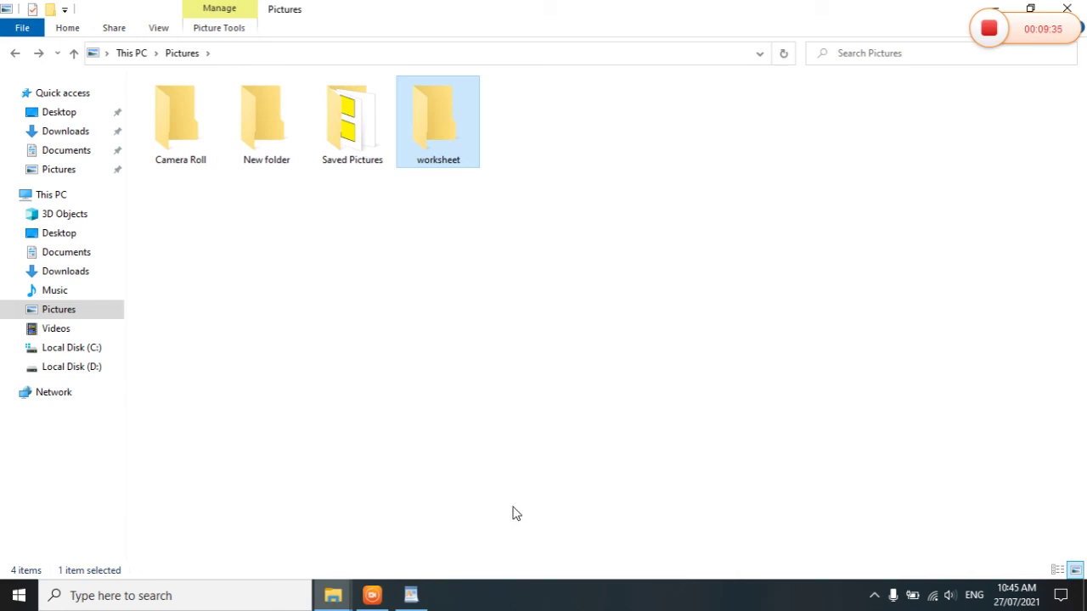
{"action": "left_click", "coordinate": [1001, 8]}
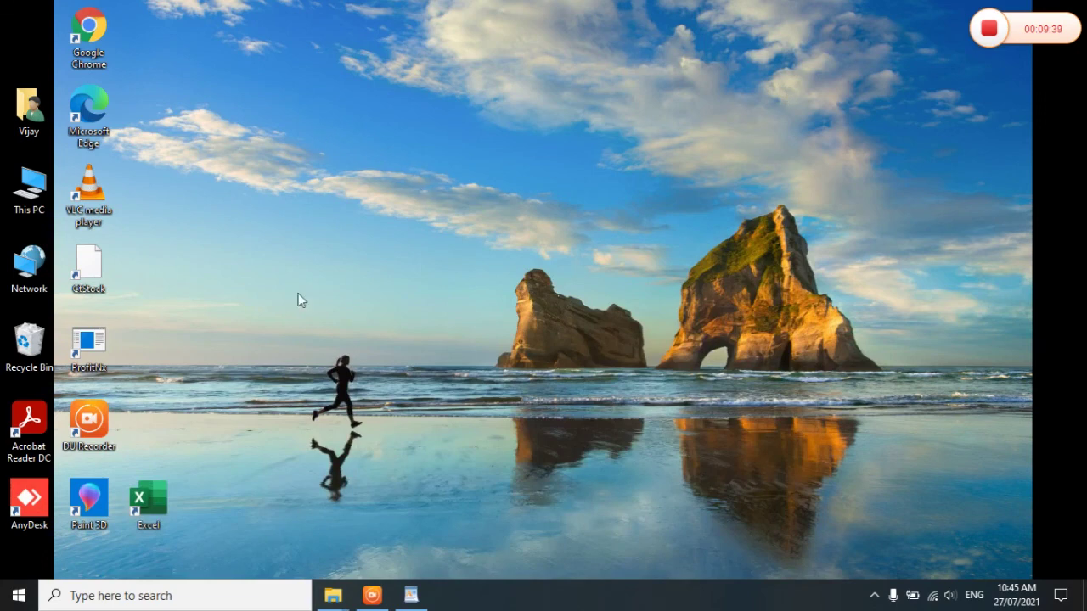
{"action": "right_click", "coordinate": [250, 240]}
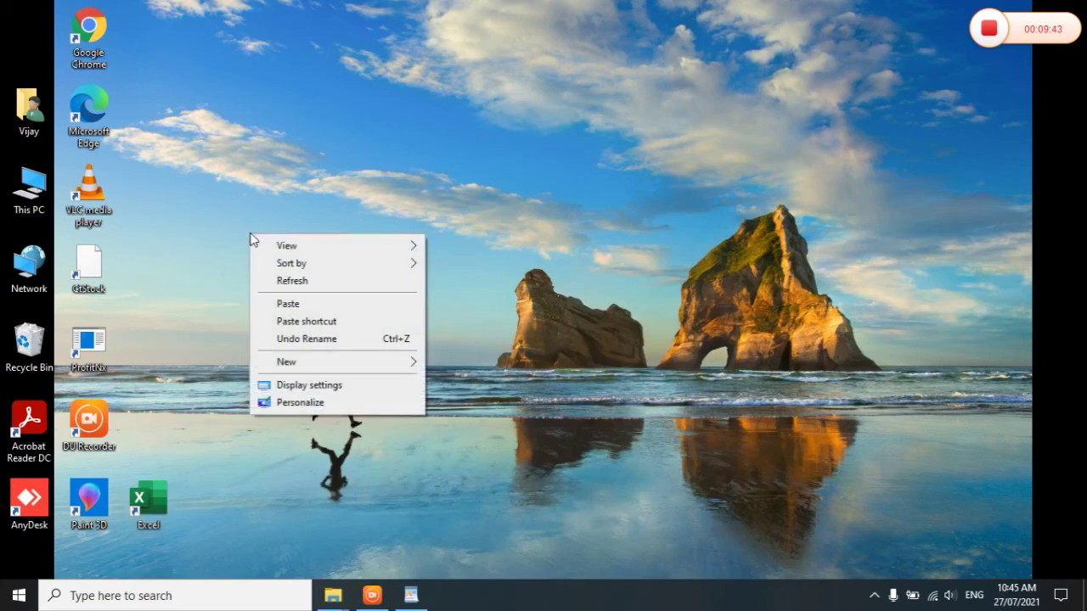
{"action": "left_click", "coordinate": [289, 304]}
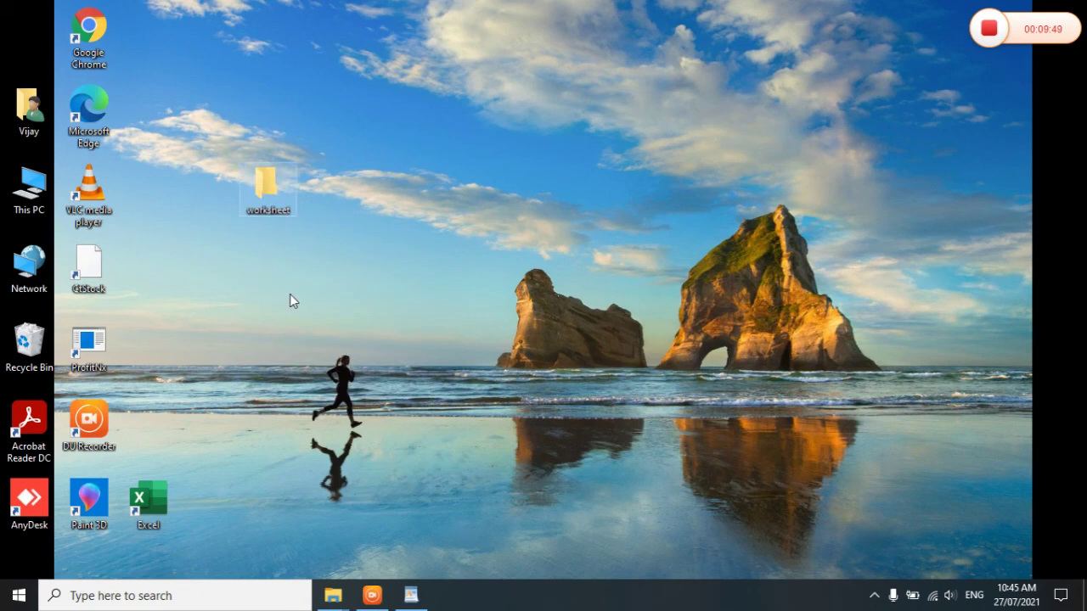
{"action": "left_click_drag", "start_coordinate": [322, 344], "coordinate": [513, 280]}
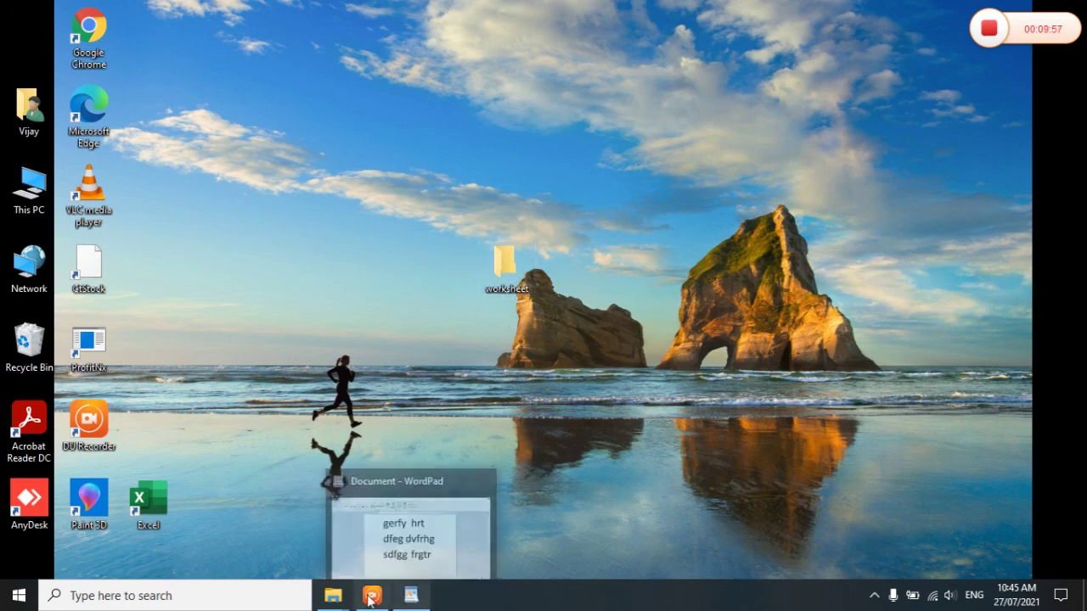
Switch to the open WordPad document and close it without saving the changes
{"action": "left_click", "coordinate": [412, 594]}
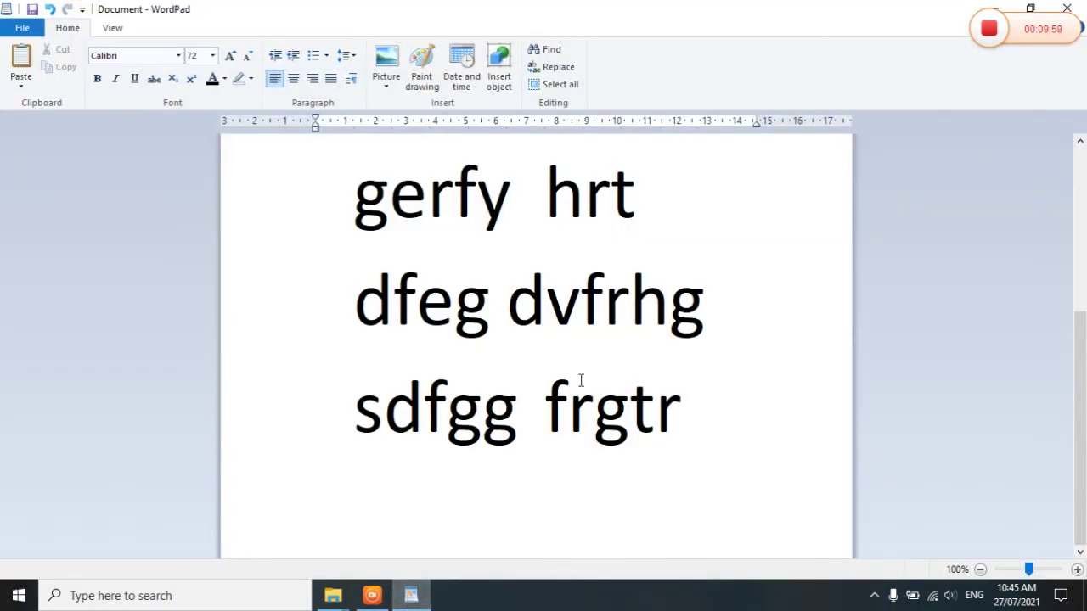
{"action": "left_click", "coordinate": [1066, 8]}
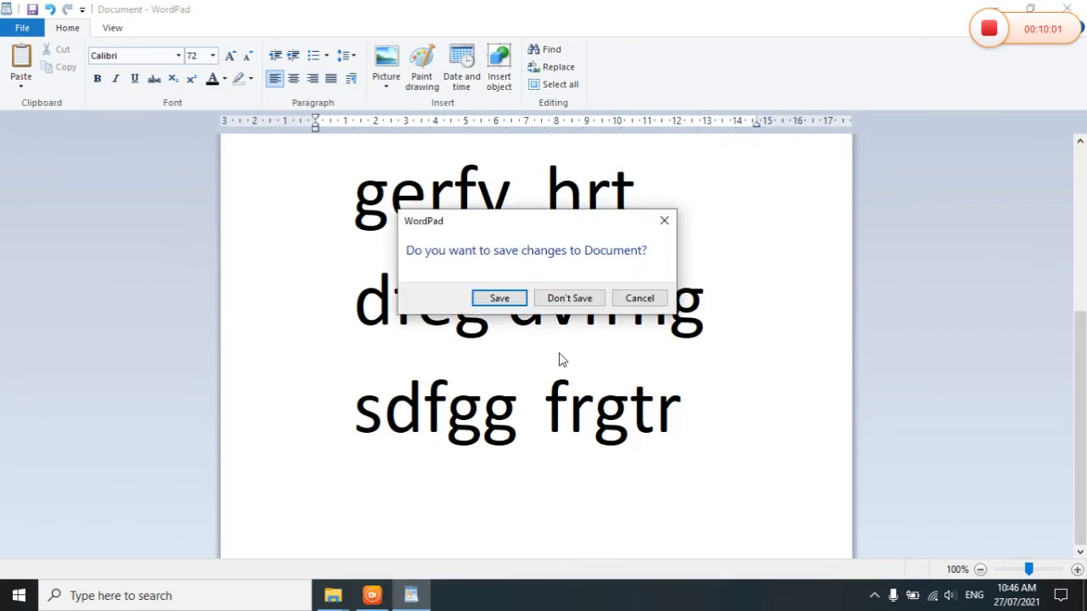
{"action": "left_click", "coordinate": [570, 299]}
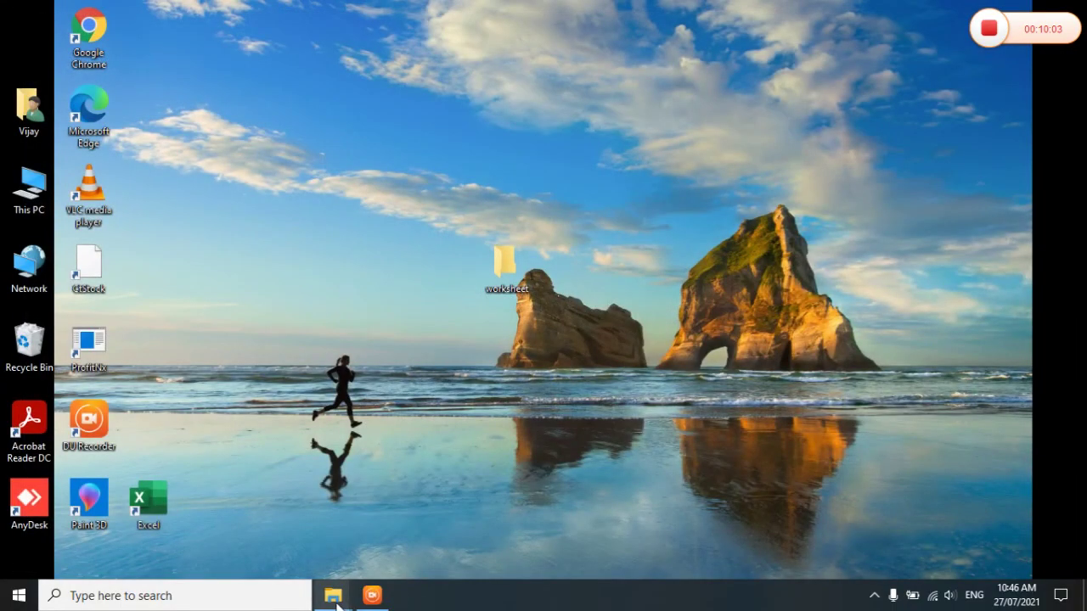
Bring up the Pictures folder window to view the original worksheet folder, and minimize it again
{"action": "mouse_move", "coordinate": [336, 605]}
{"action": "left_click", "coordinate": [481, 555]}
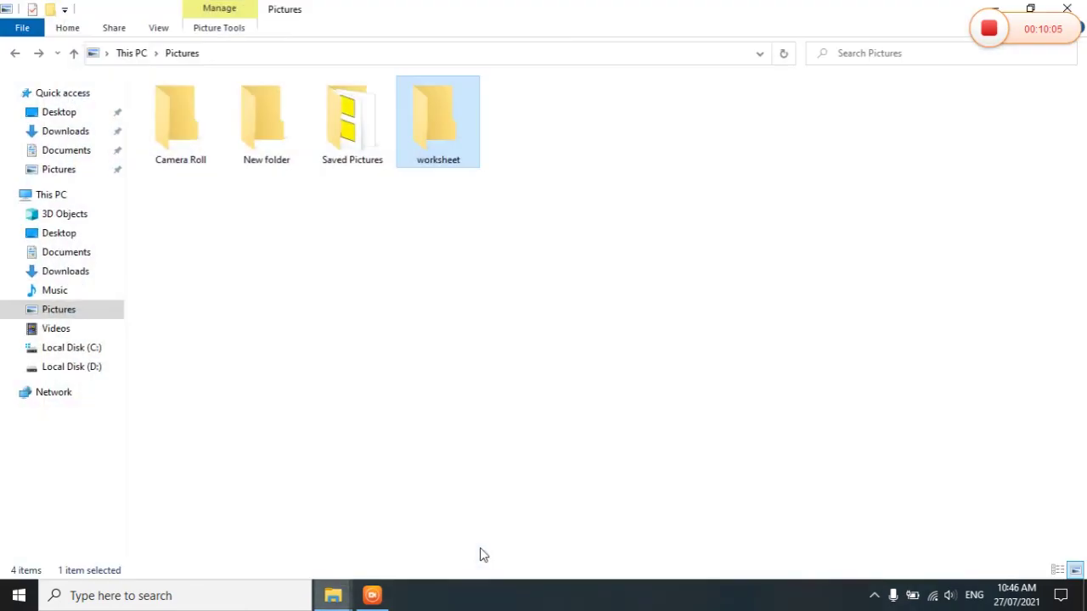
{"action": "left_click", "coordinate": [994, 8]}
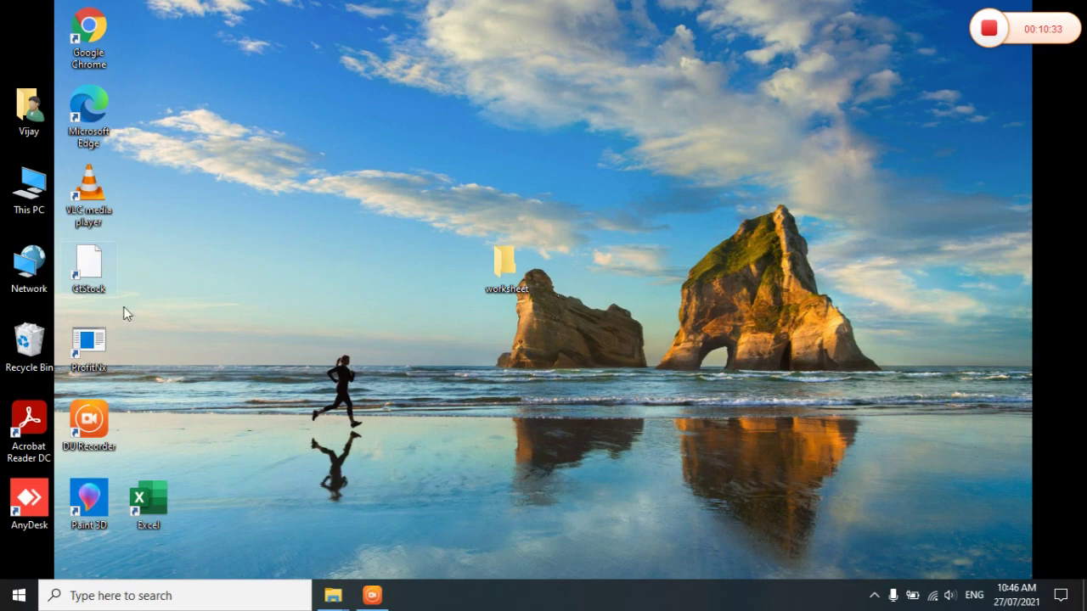
Restore the Pictures folder window and delete the worksheet folder from it
{"action": "mouse_move", "coordinate": [333, 601]}
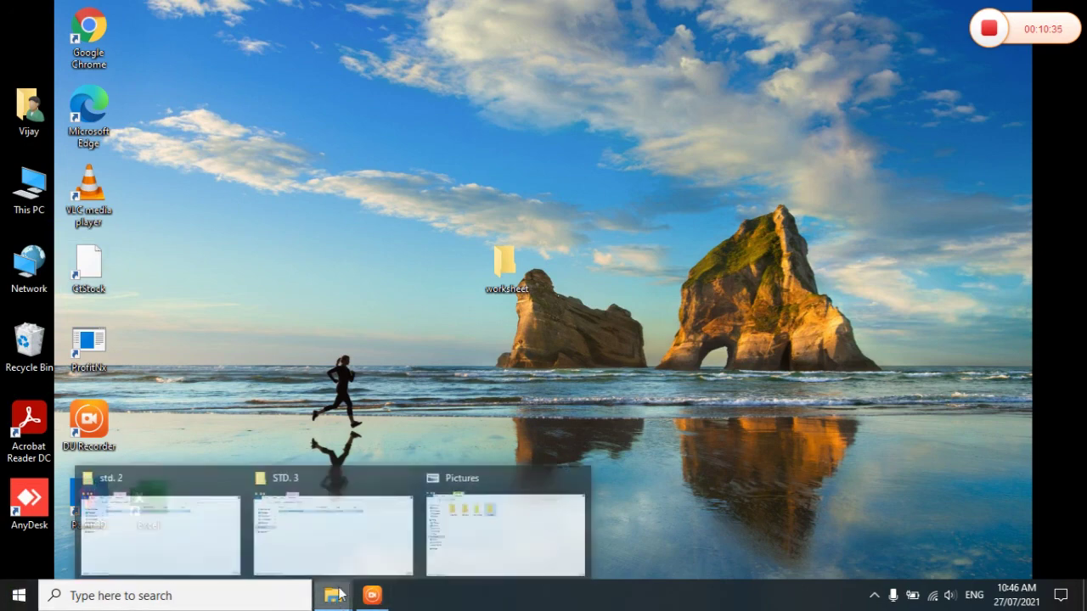
{"action": "left_click", "coordinate": [489, 531]}
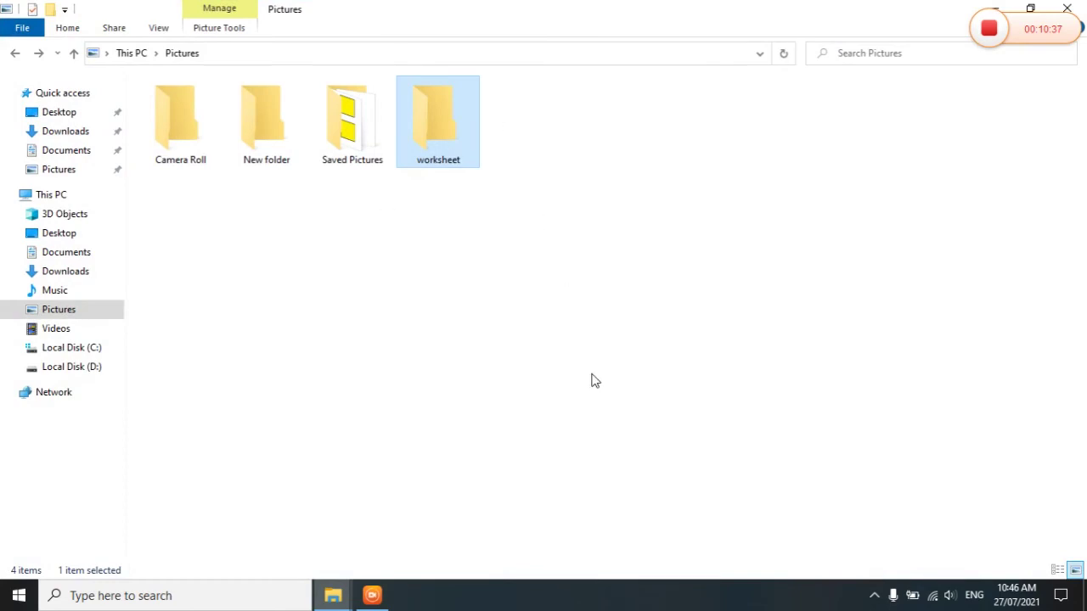
{"action": "left_click", "coordinate": [590, 378]}
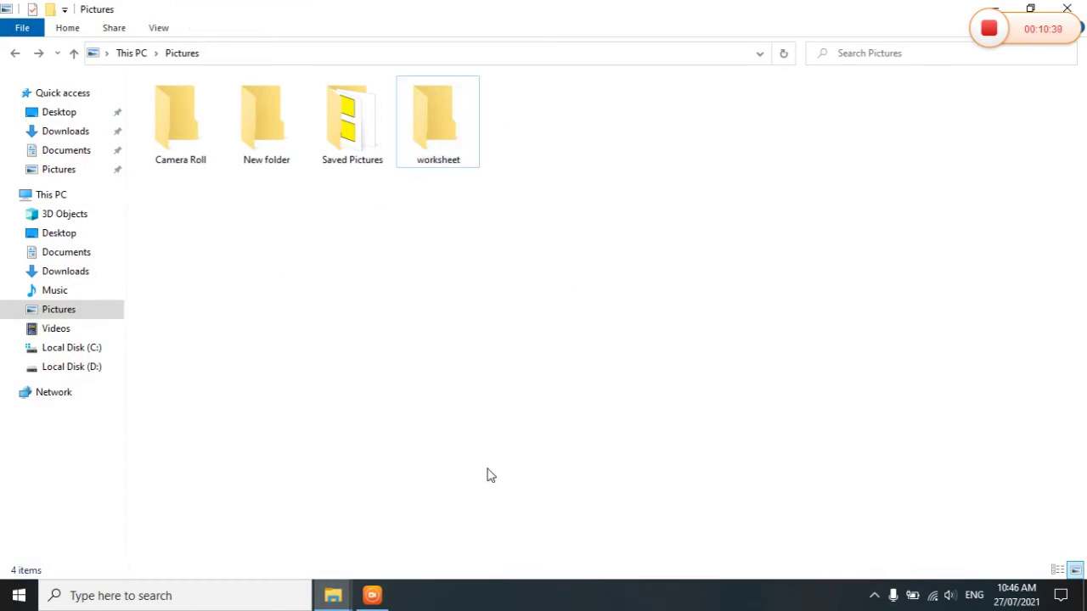
{"action": "left_click", "coordinate": [454, 148]}
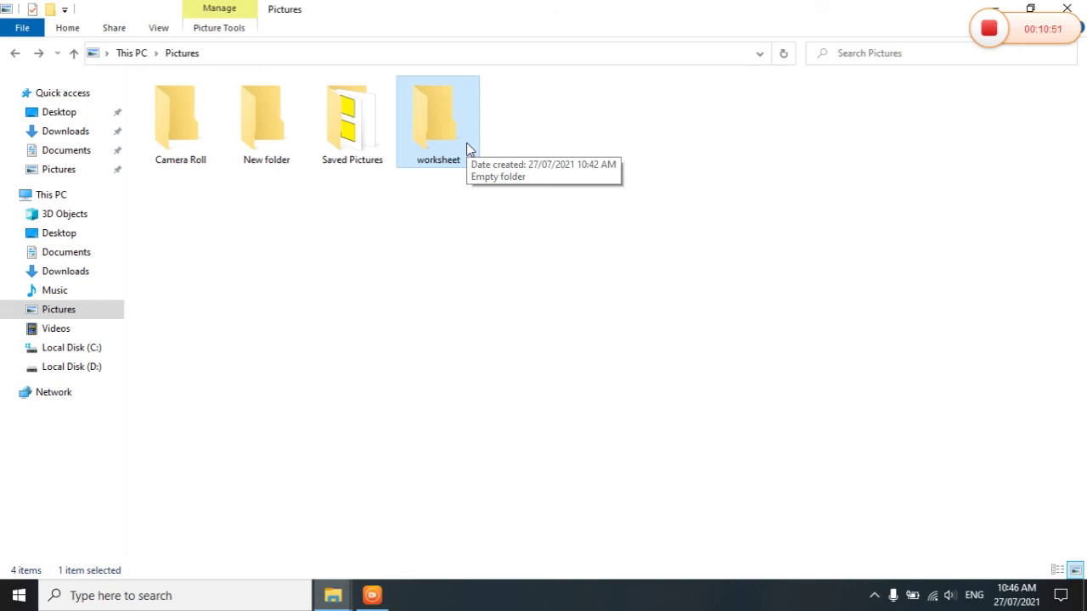
{"action": "right_click", "coordinate": [466, 143]}
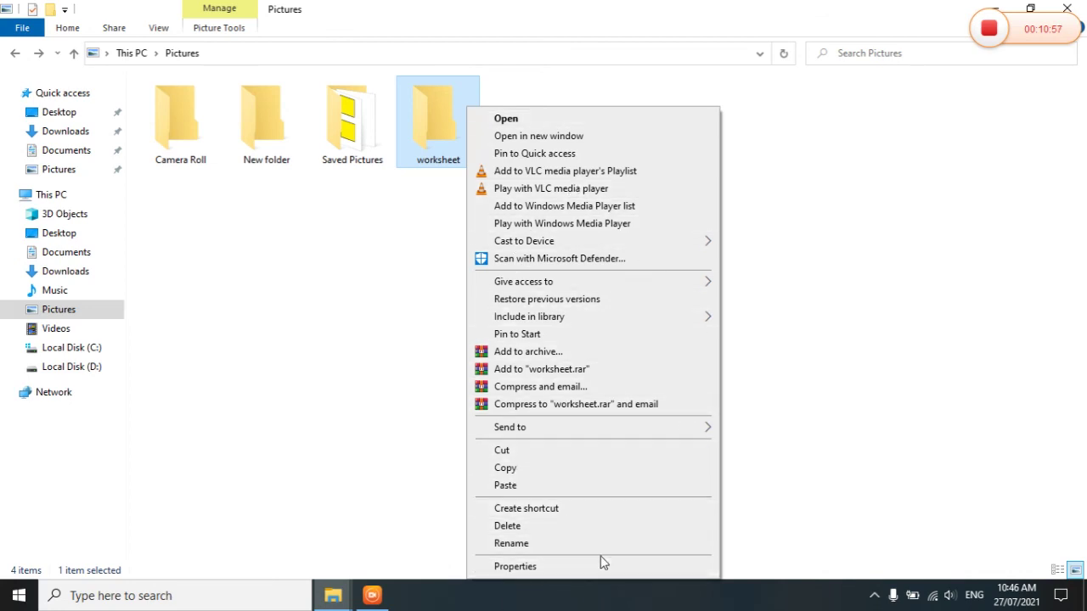
{"action": "left_click", "coordinate": [509, 527]}
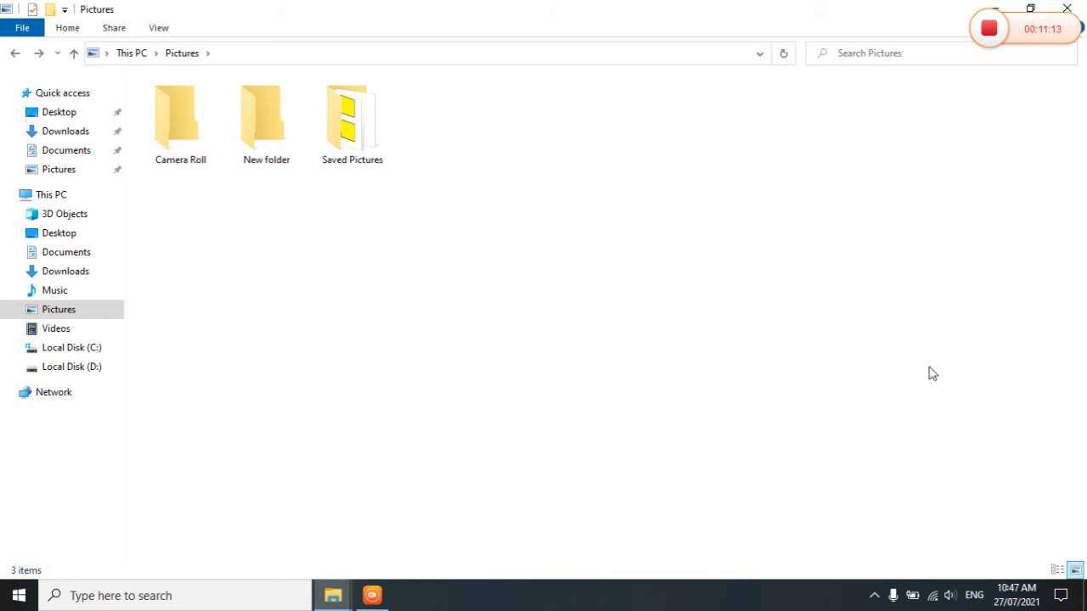
Close the Pictures window and open the Recycle Bin from the desktop
{"action": "left_click", "coordinate": [1068, 9]}
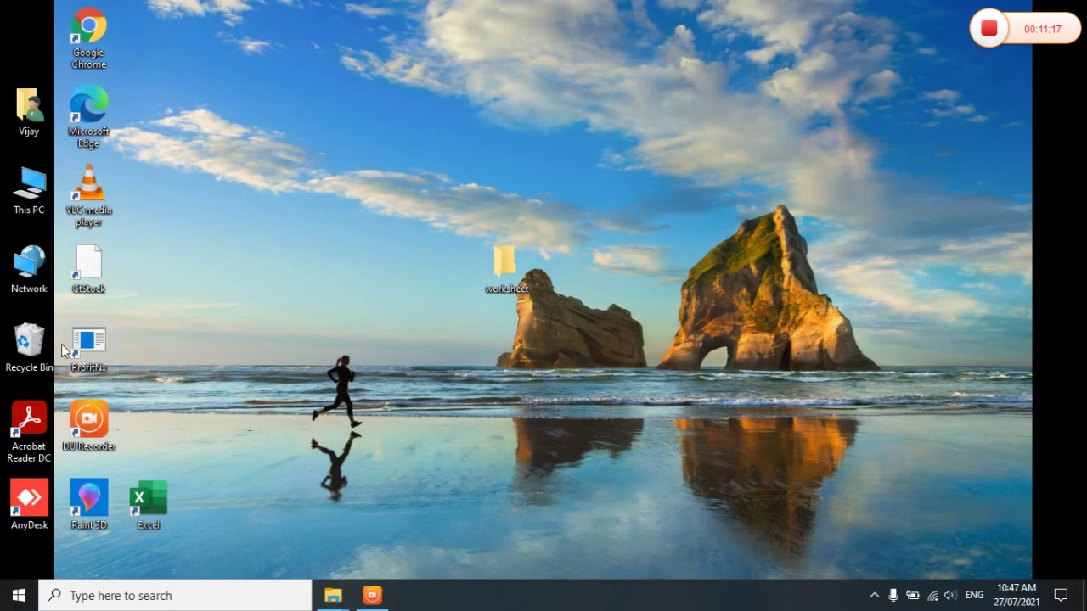
{"action": "double_click", "coordinate": [25, 349]}
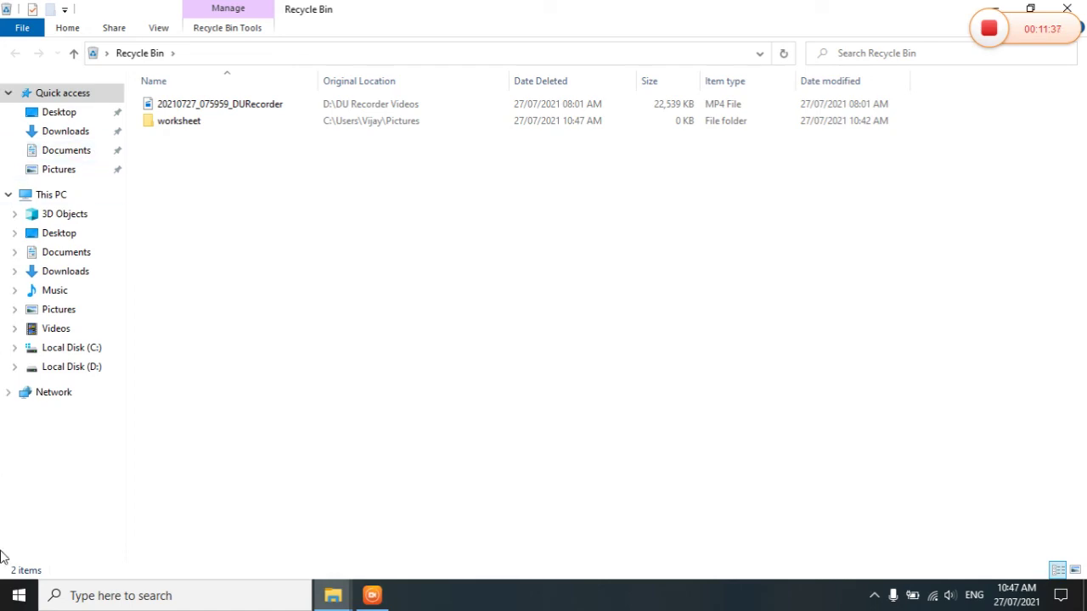
View the deleted worksheet folder's properties, and permanently delete that folder from the Recycle Bin
{"action": "double_click", "coordinate": [575, 117]}
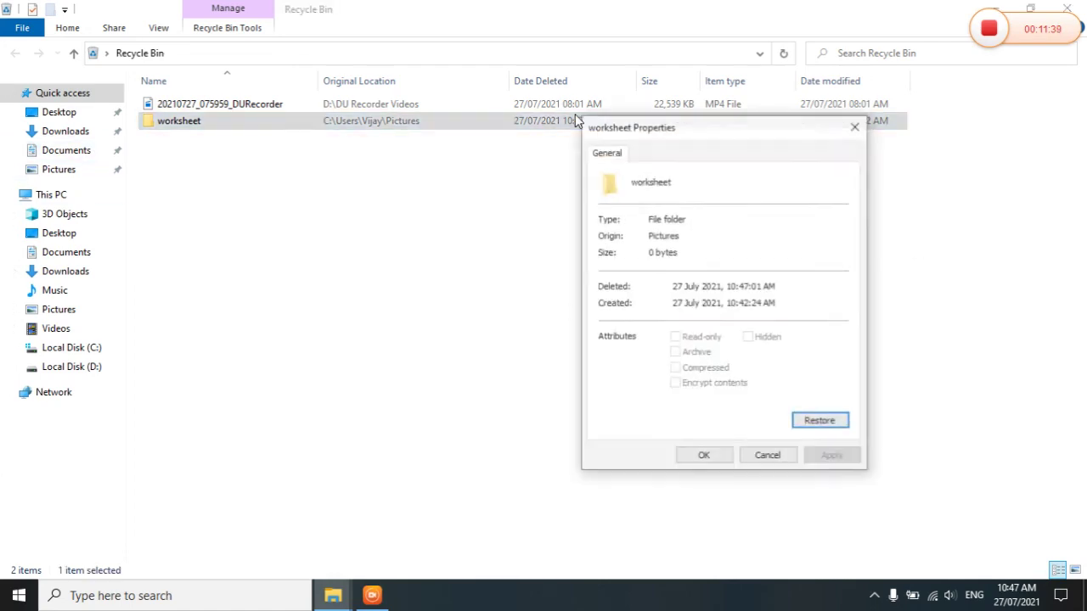
{"action": "left_click", "coordinate": [965, 235]}
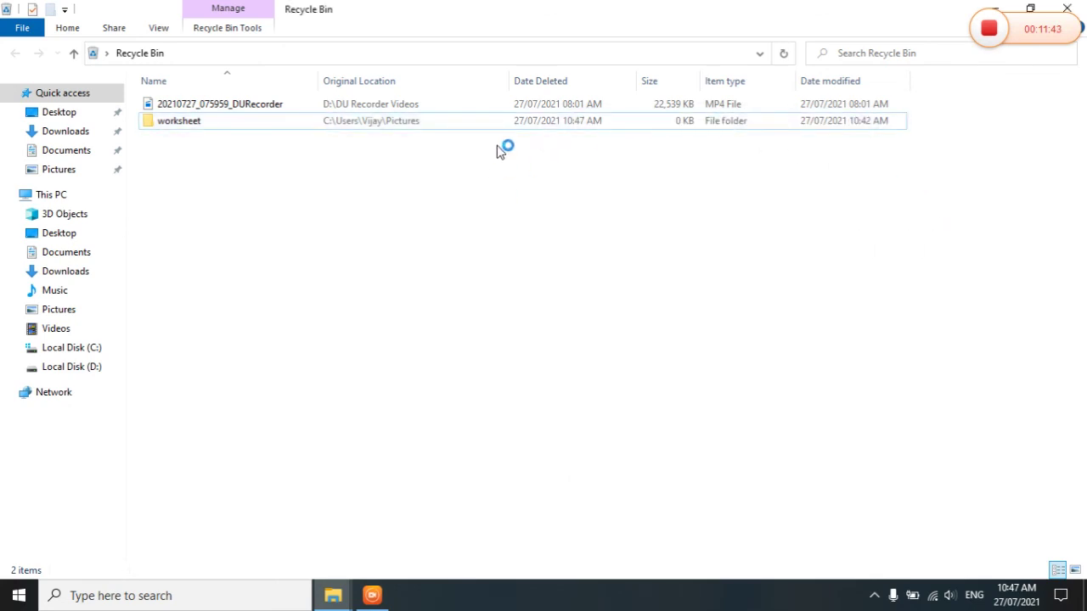
{"action": "left_click", "coordinate": [520, 124]}
{"action": "right_click", "coordinate": [520, 124]}
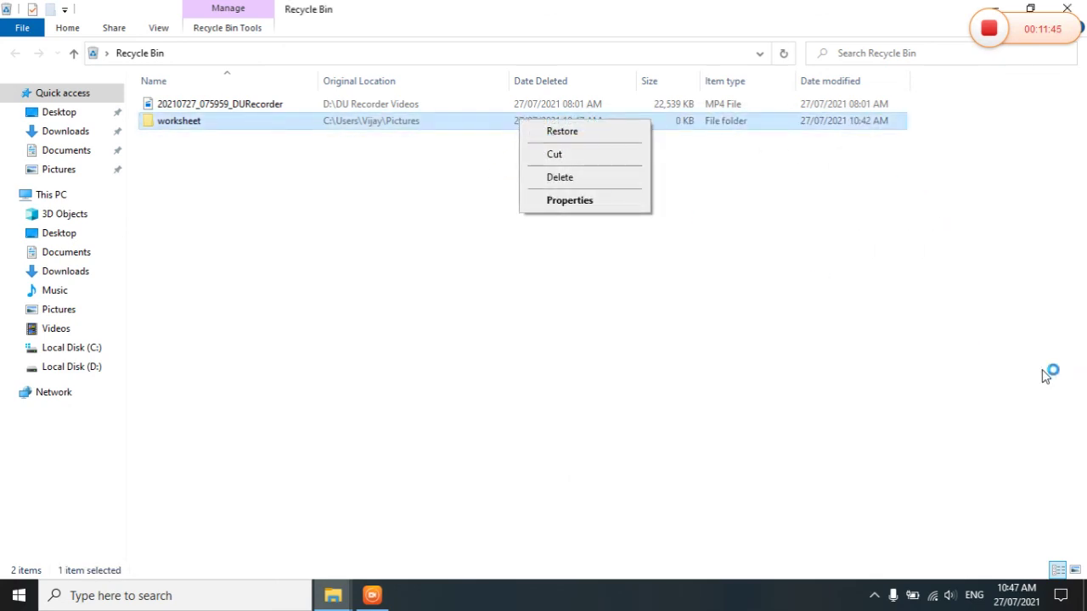
{"action": "left_click", "coordinate": [559, 177]}
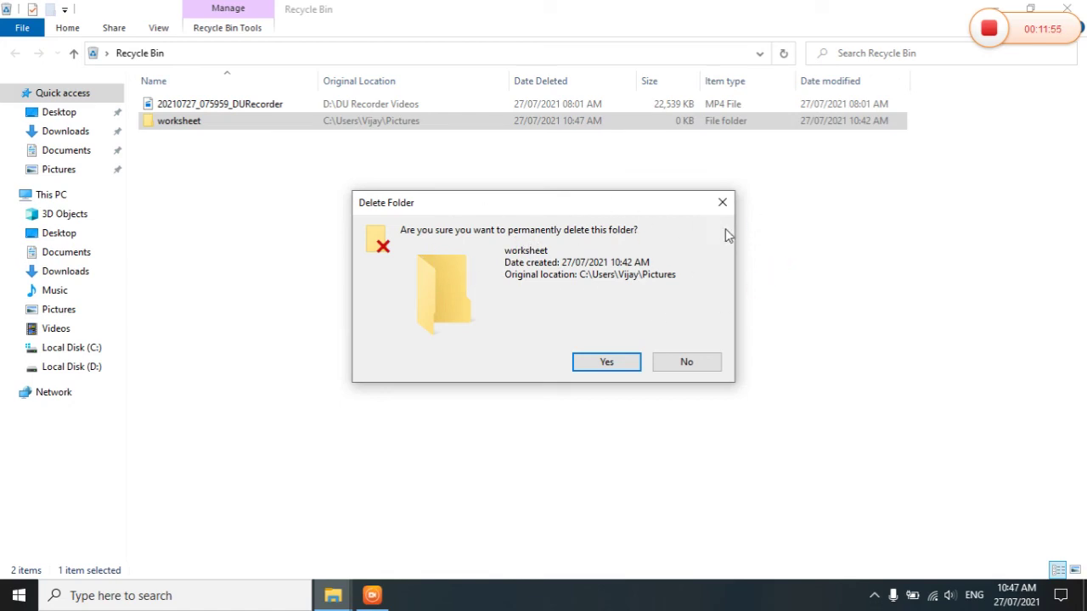
{"action": "left_click", "coordinate": [606, 363]}
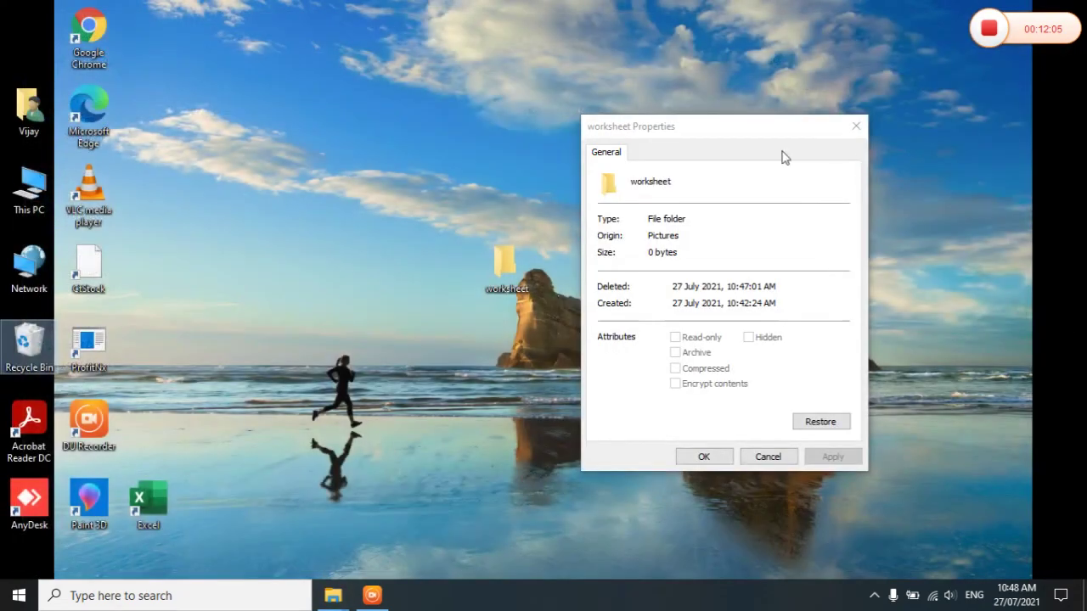
Close the worksheet Properties dialog left open on the desktop
{"action": "left_click", "coordinate": [854, 125]}
{"action": "right_click", "coordinate": [677, 166]}
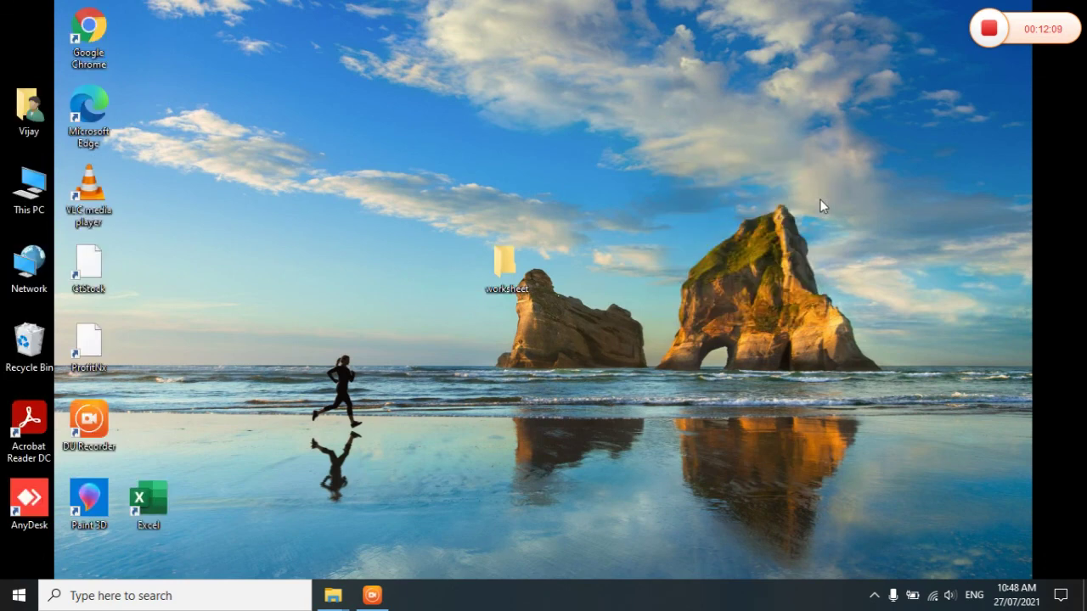